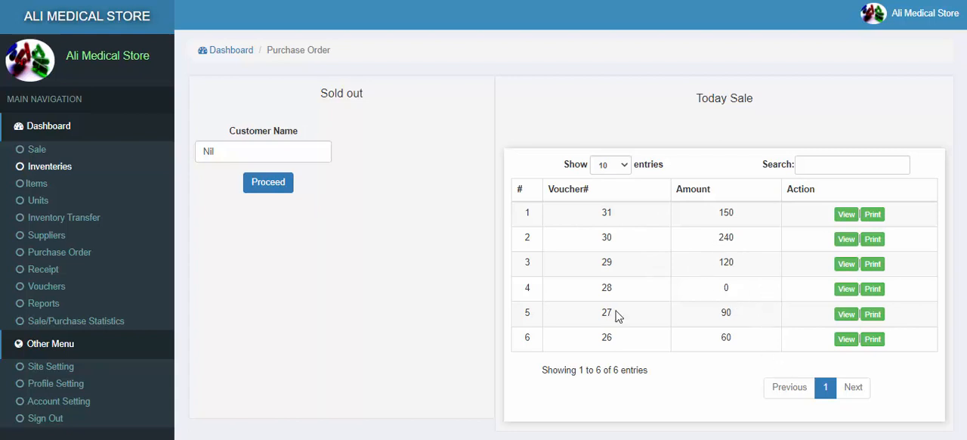
Step: Review the inventory stock list, the new product form and the units page
left_click(45, 168)
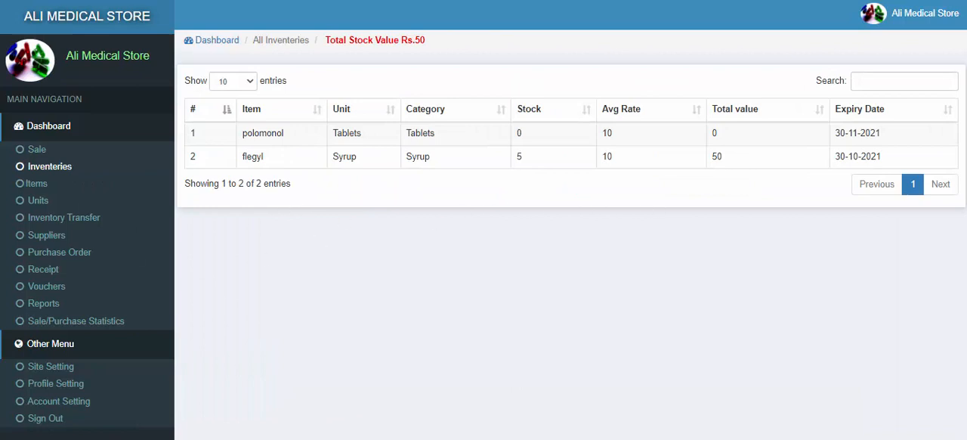
left_click(30, 190)
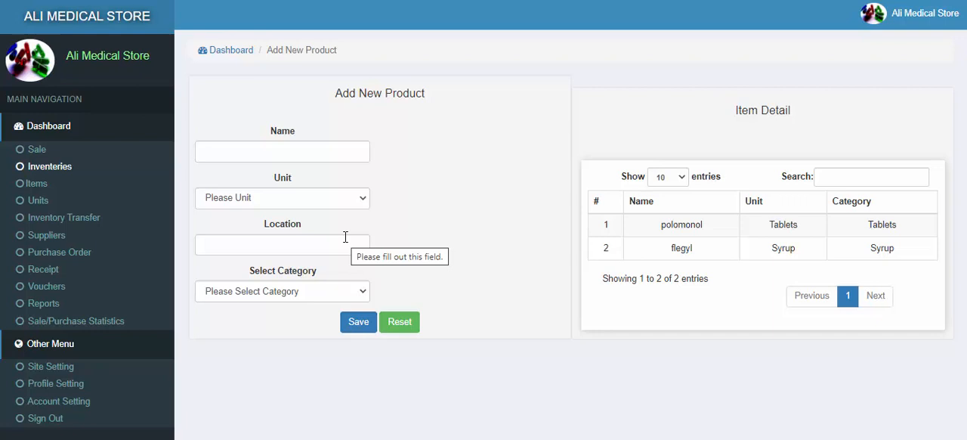
left_click(40, 201)
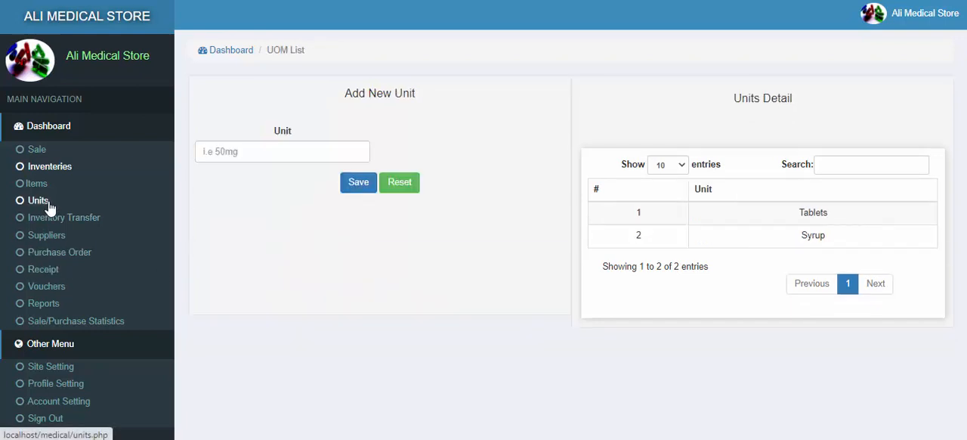
left_click(291, 157)
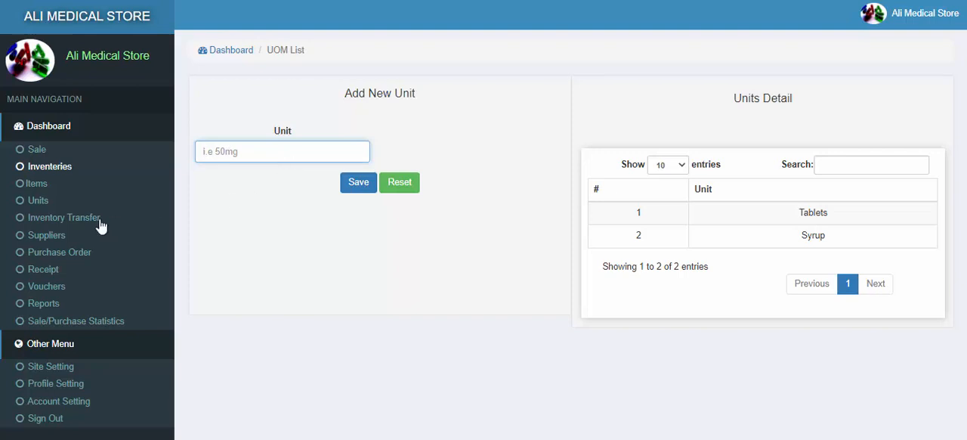
Step: Examine the inventory transfer page's item locations and its form for changing an item's locator
left_click(44, 222)
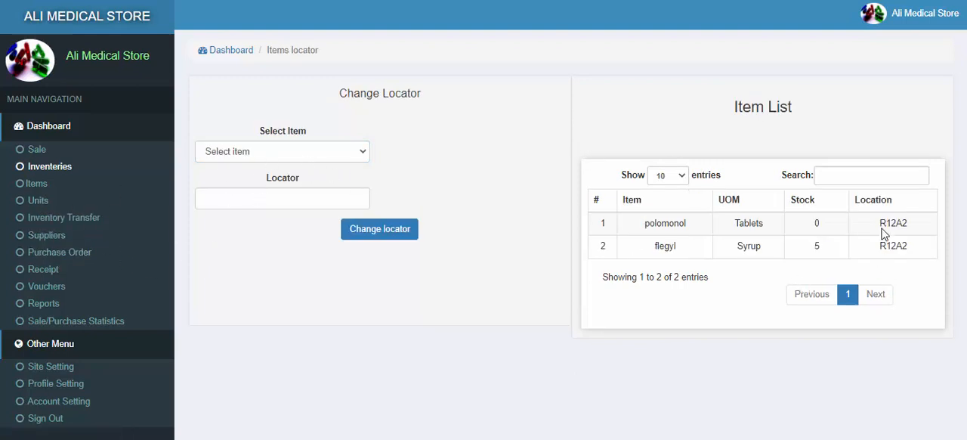
left_click_drag(880, 223, 907, 223)
left_click_drag(687, 223, 646, 225)
left_click(696, 224)
left_click(253, 195)
Step: Look through the suppliers, purchase order, receipt and vouchers pages
left_click(47, 241)
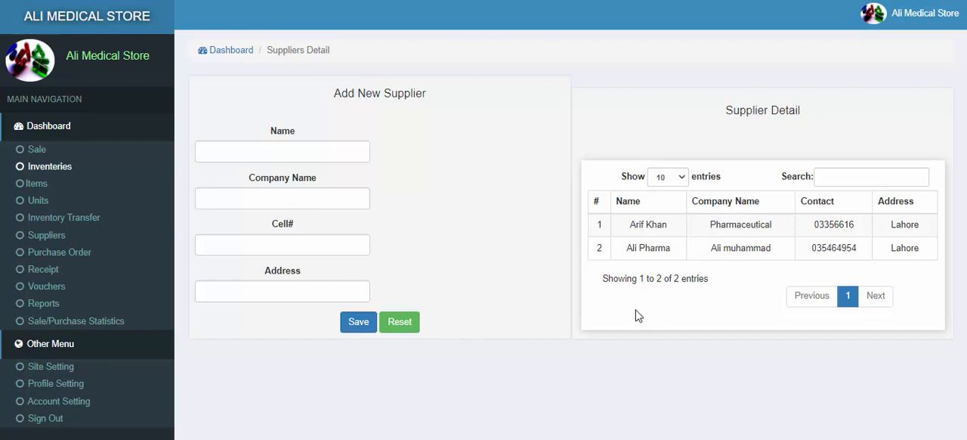
left_click(74, 255)
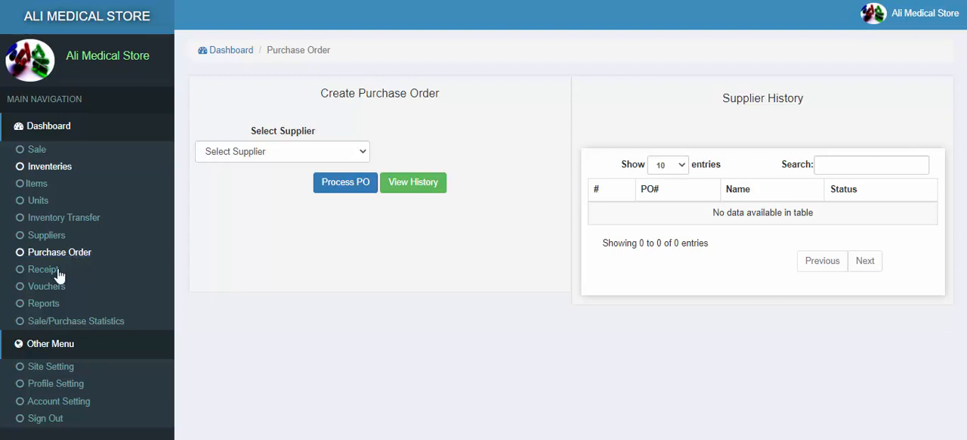
left_click(43, 272)
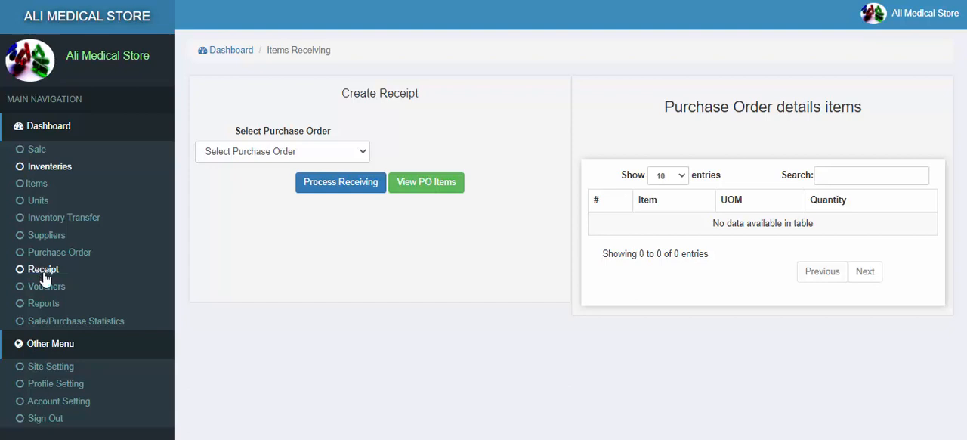
left_click(47, 288)
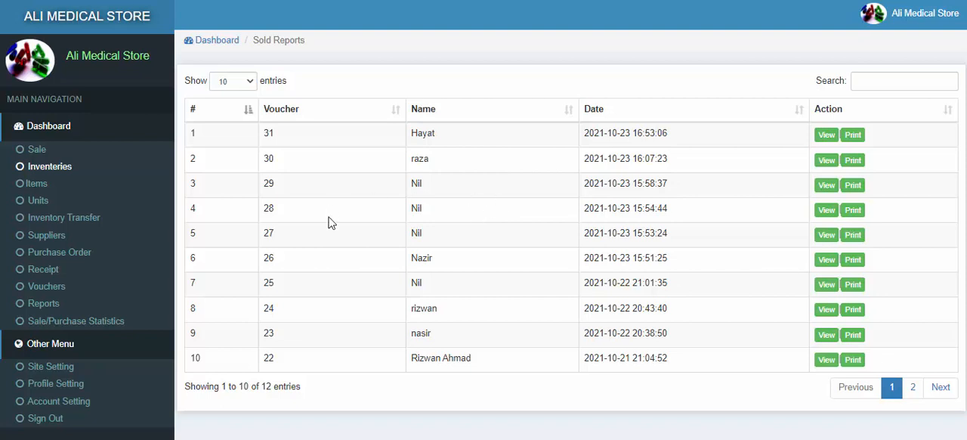
Step: Examine the reports page's inputs for the stock, receipt, purchase order and stock expiry reports
left_click(43, 305)
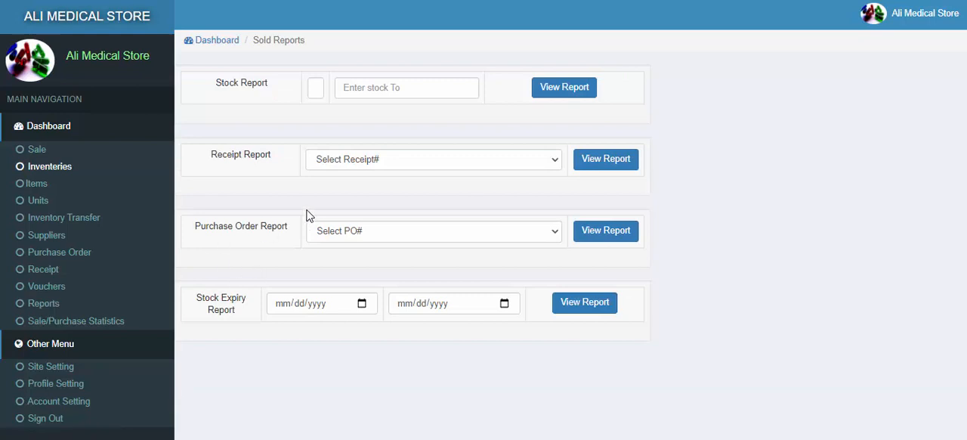
left_click(386, 89)
left_click(319, 95)
left_click(417, 175)
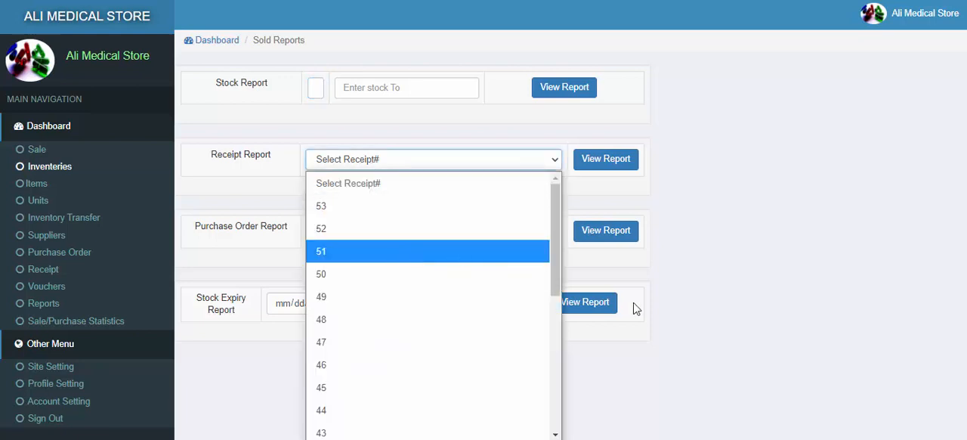
left_click(689, 334)
left_click(383, 236)
left_click(798, 341)
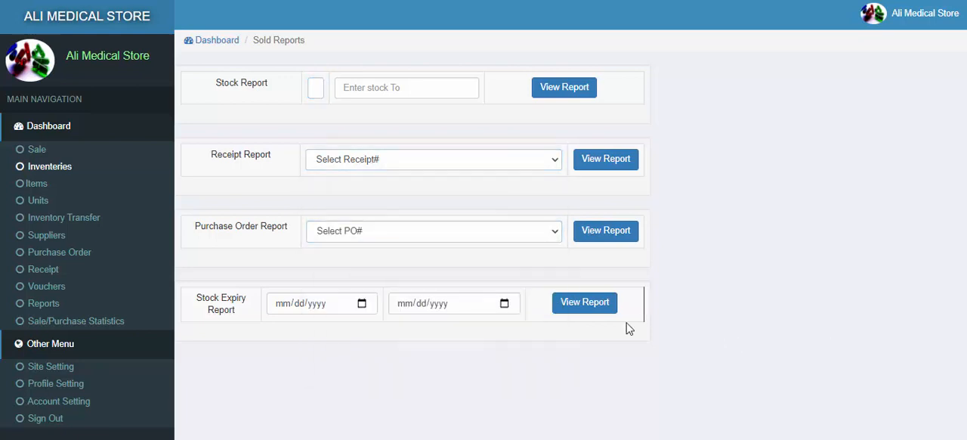
left_click(336, 302)
left_click(458, 304)
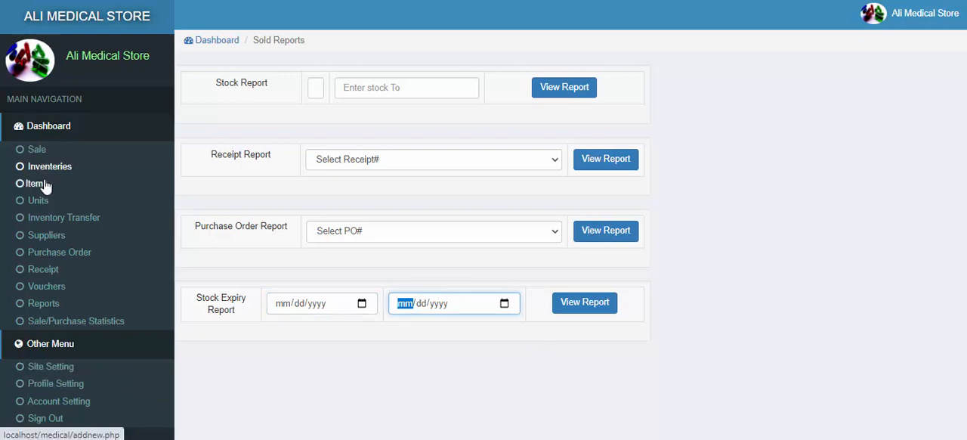
Step: Search Google for "medicine names" in a new browser tab and open the Drugs.com A to Z drug index
key("ctrl+t")
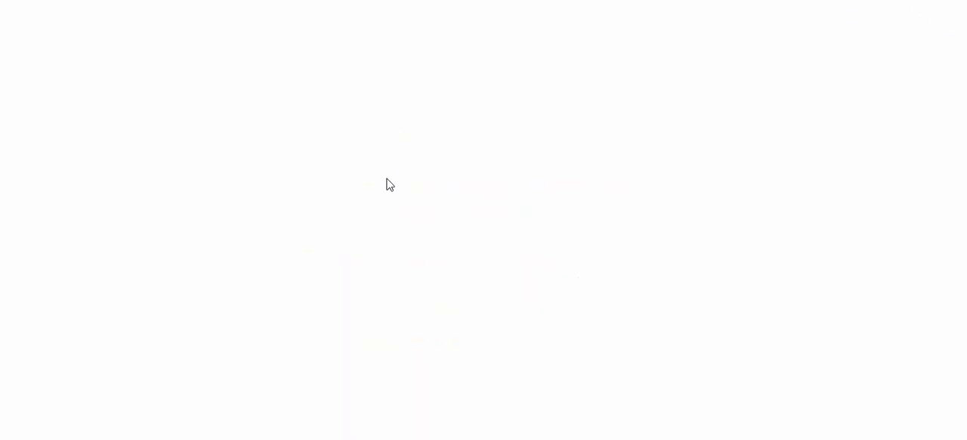
type("me")
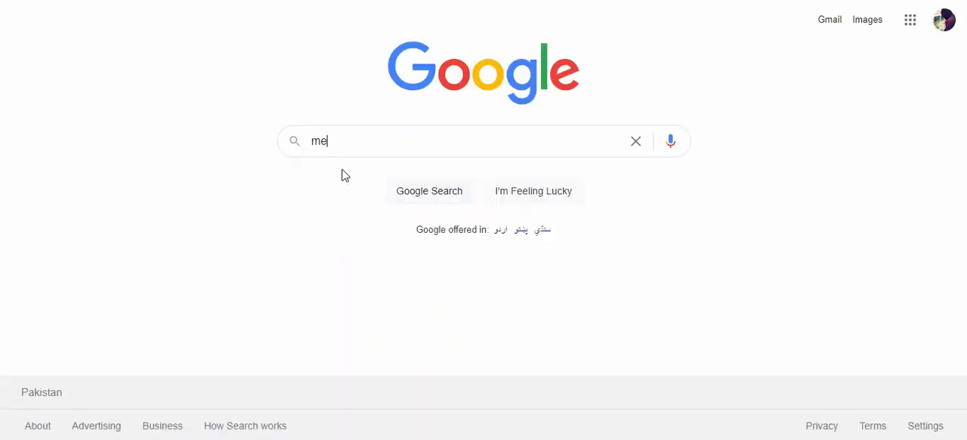
type("dicine")
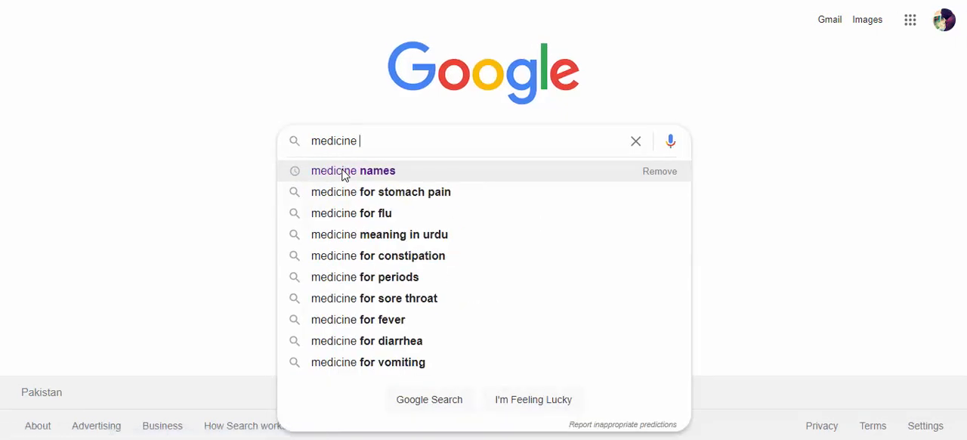
type(" name")
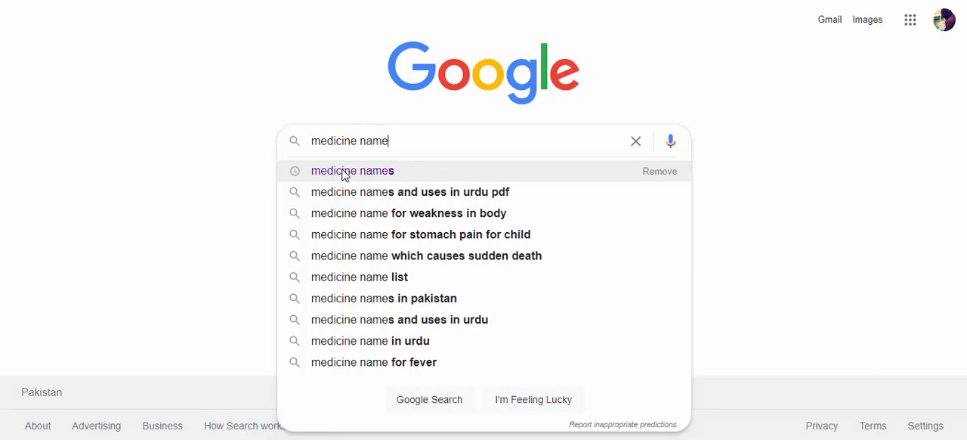
left_click(343, 174)
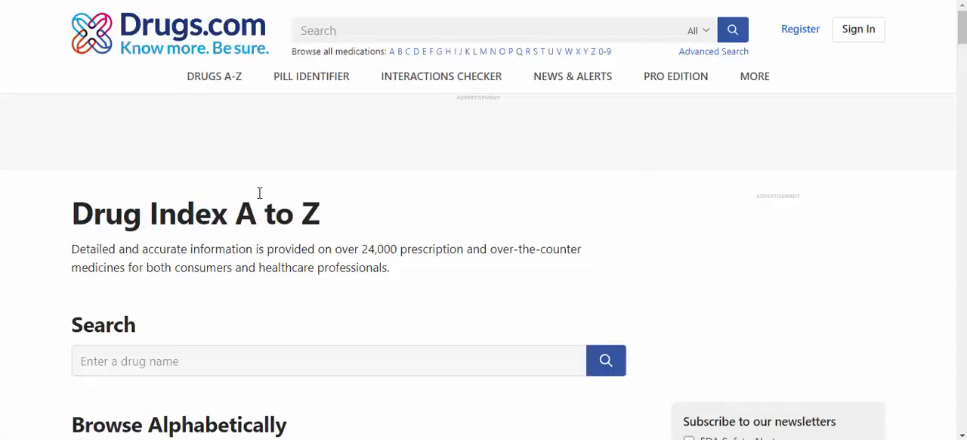
Step: Browse the drugs starting with G and select the name Gabapentin in the popular list for copying
scroll(253, 219, "down", 6)
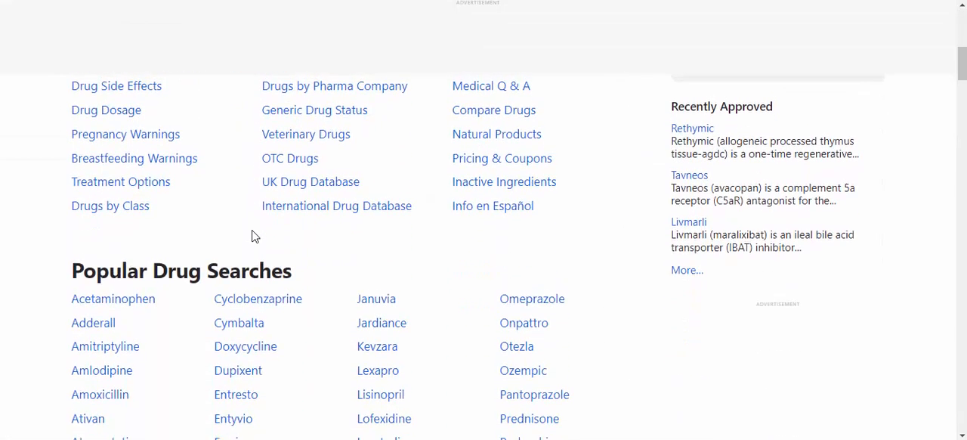
scroll(261, 227, "up", 3)
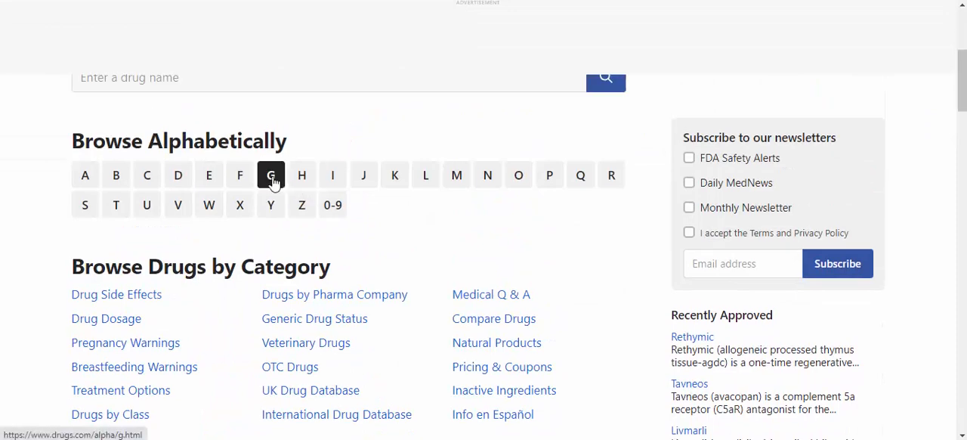
left_click(270, 205)
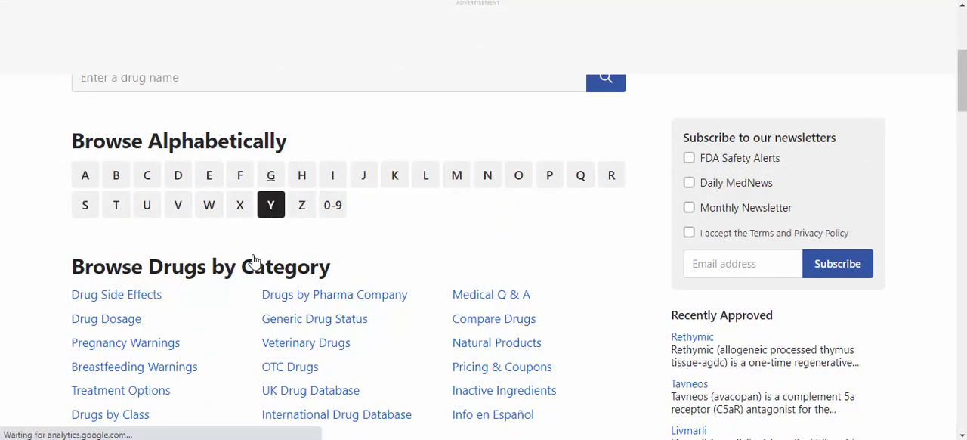
scroll(255, 253, "down", 2)
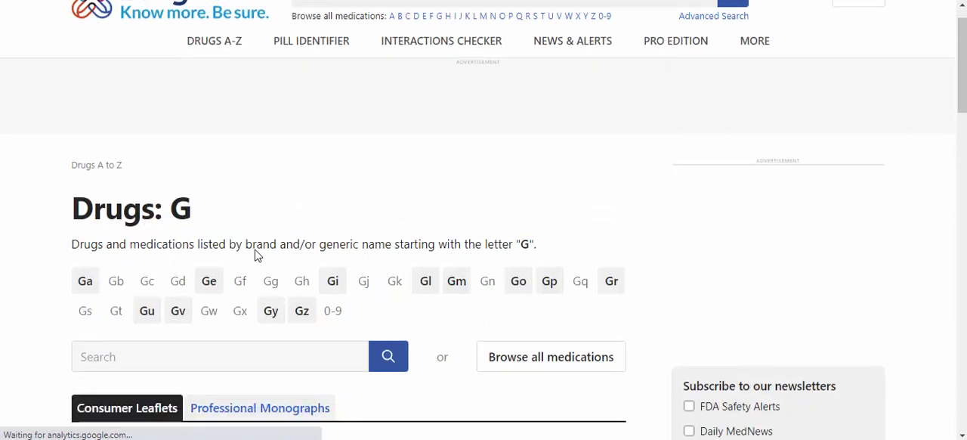
scroll(236, 263, "down", 3)
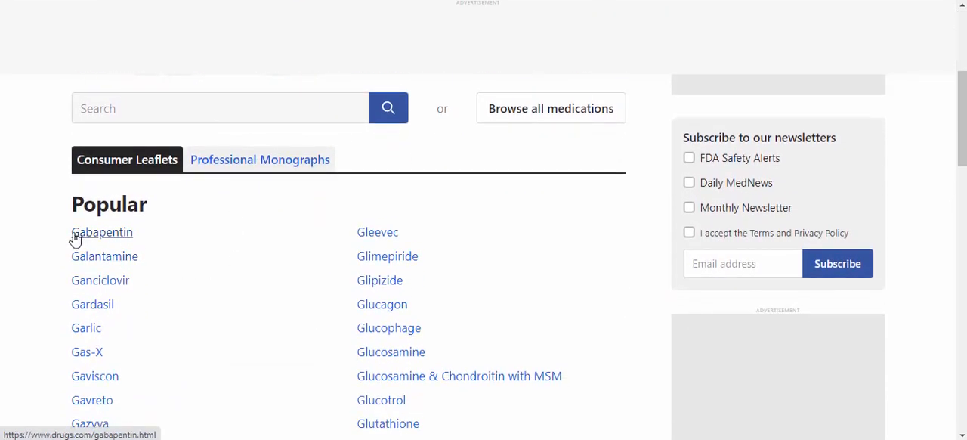
left_click_drag(145, 233, 73, 235)
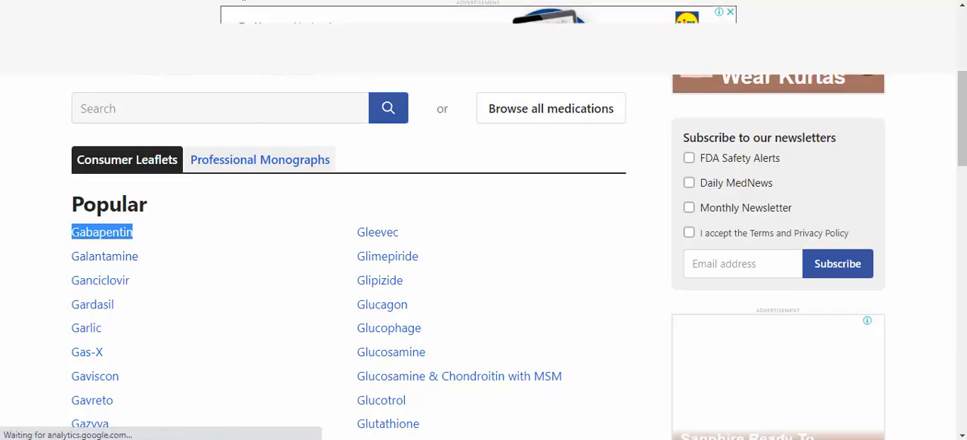
Step: Return to the medical store application and start a new product named Gabapentin with the unit Tablets
left_click(87, 1)
left_click(37, 184)
left_click(283, 154)
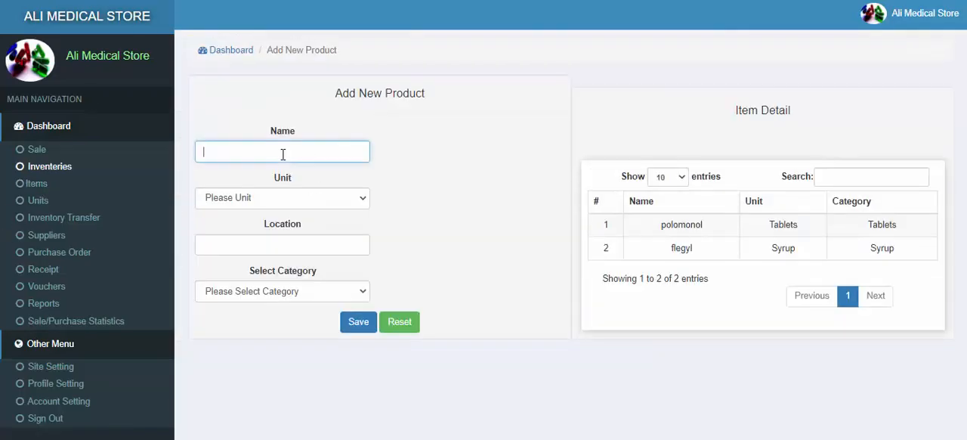
type("Gabapentin")
left_click(247, 199)
left_click(240, 244)
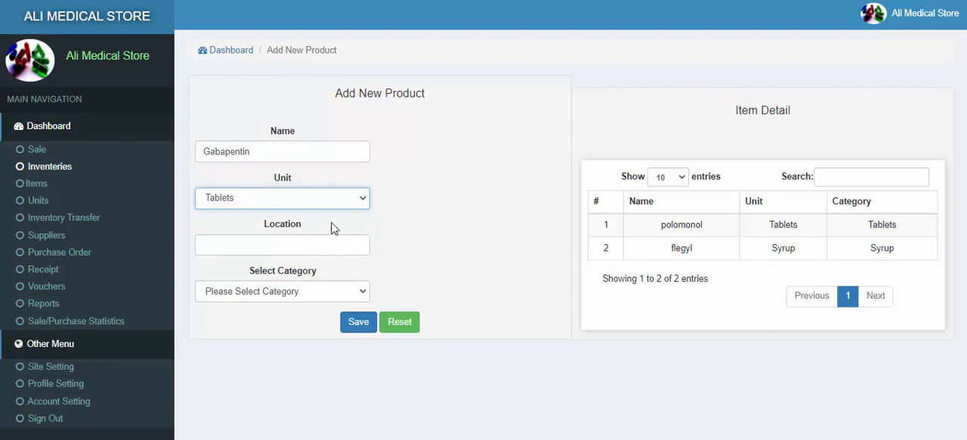
Step: Set the new product's location to R12C2 and its category to Tablets, save it and check its entry in the item list
left_click(288, 247)
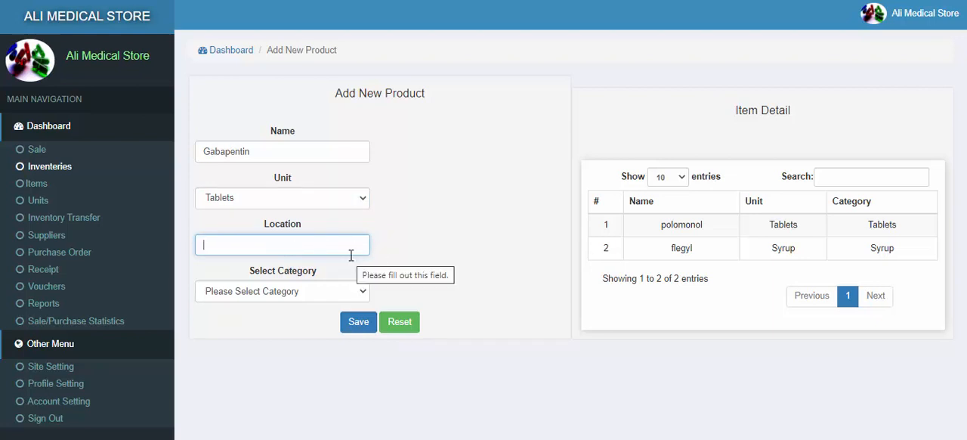
type("R")
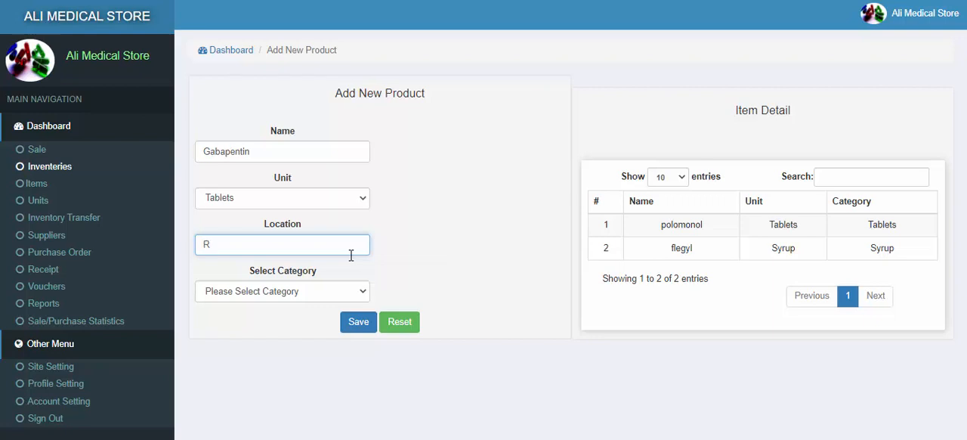
type("12C2")
left_click(256, 291)
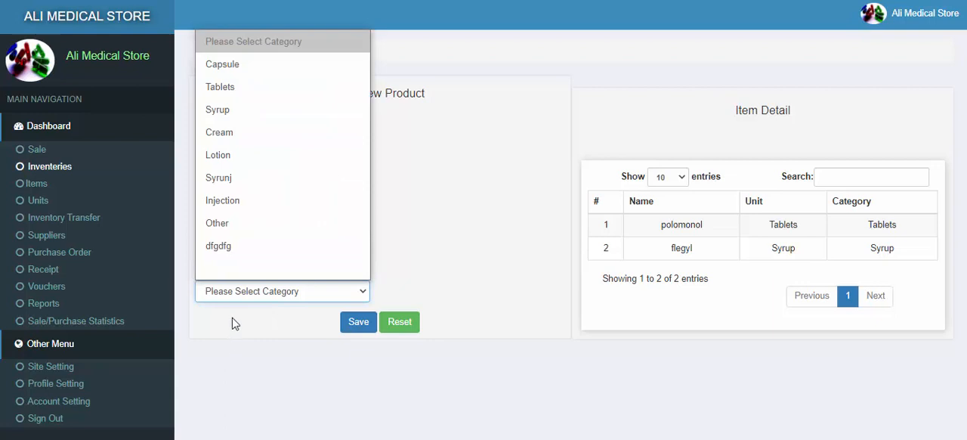
left_click(237, 89)
left_click(359, 323)
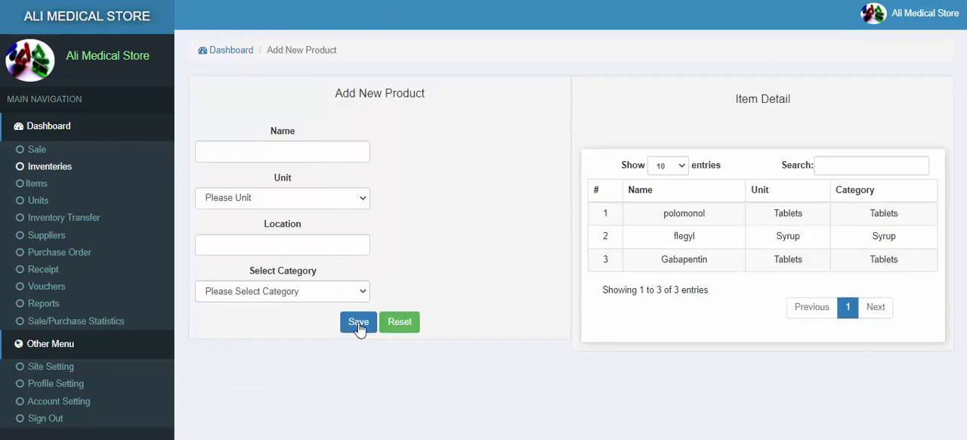
left_click_drag(662, 267, 905, 264)
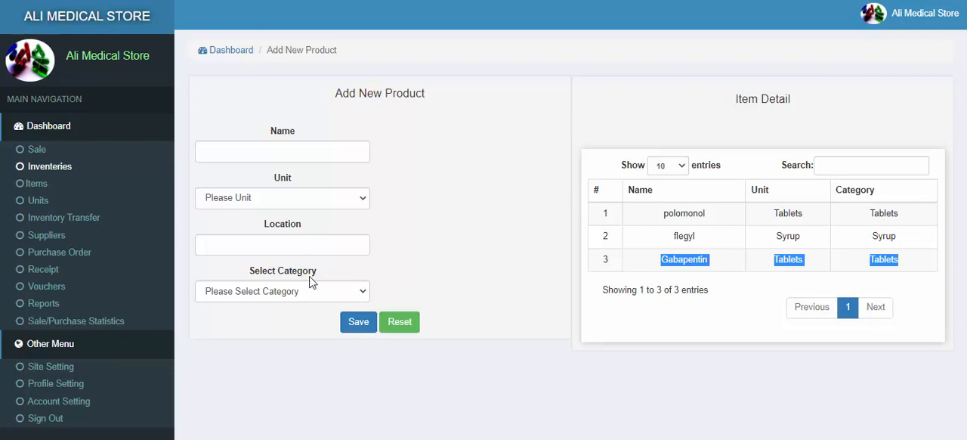
Step: Add a new unit named Tube and check it in the units list
left_click(35, 201)
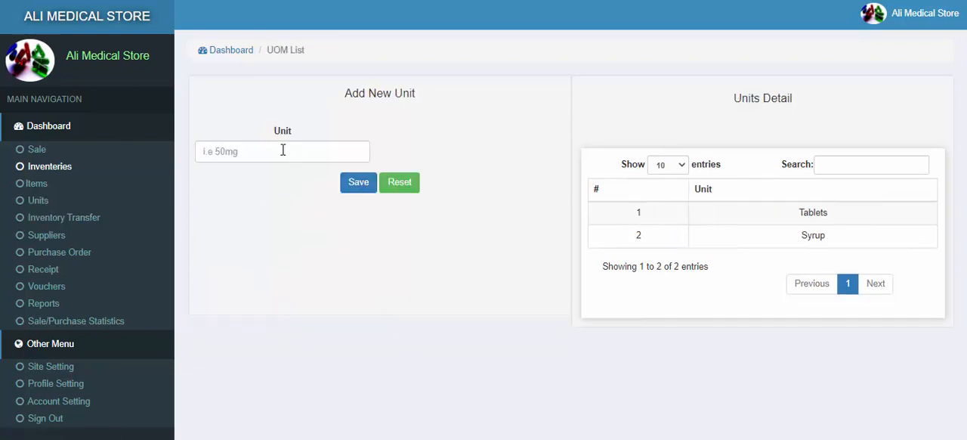
left_click(281, 151)
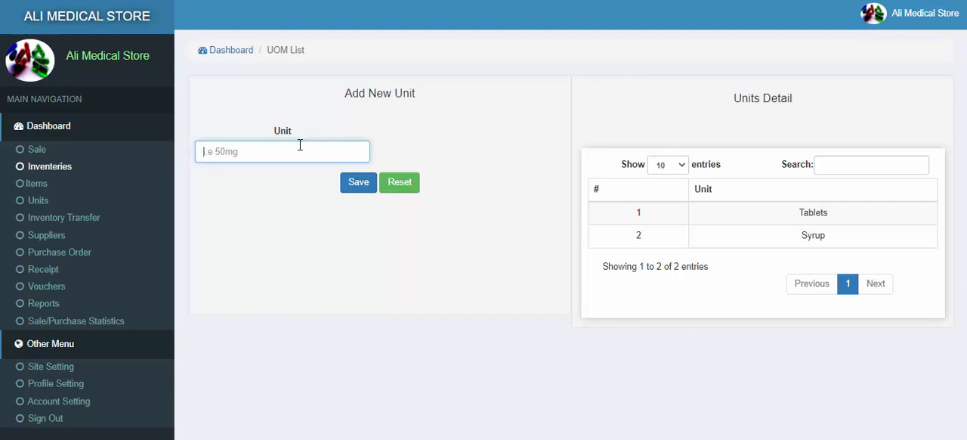
type("Tube")
left_click(352, 185)
double_click(808, 306)
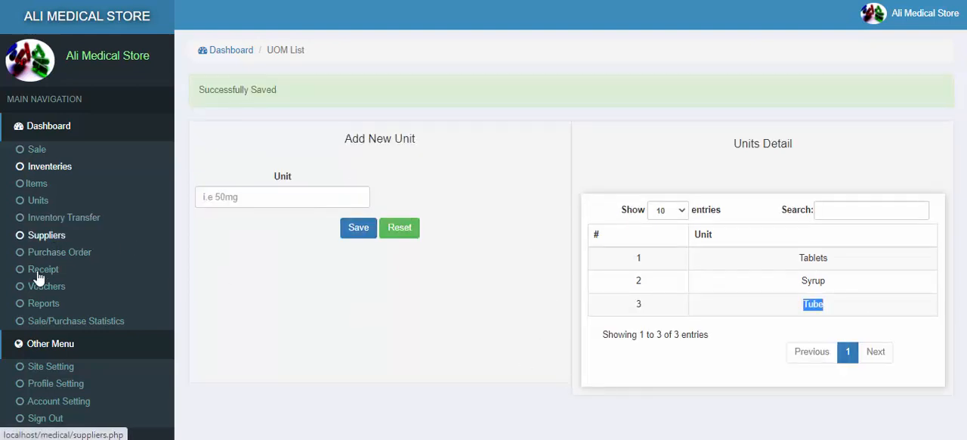
Step: Go to the suppliers page and enter the new supplier's name
left_click(47, 235)
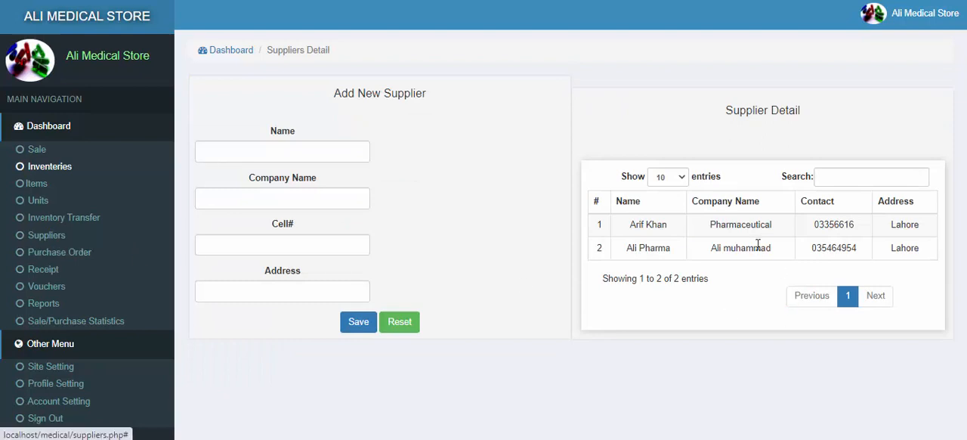
left_click(247, 143)
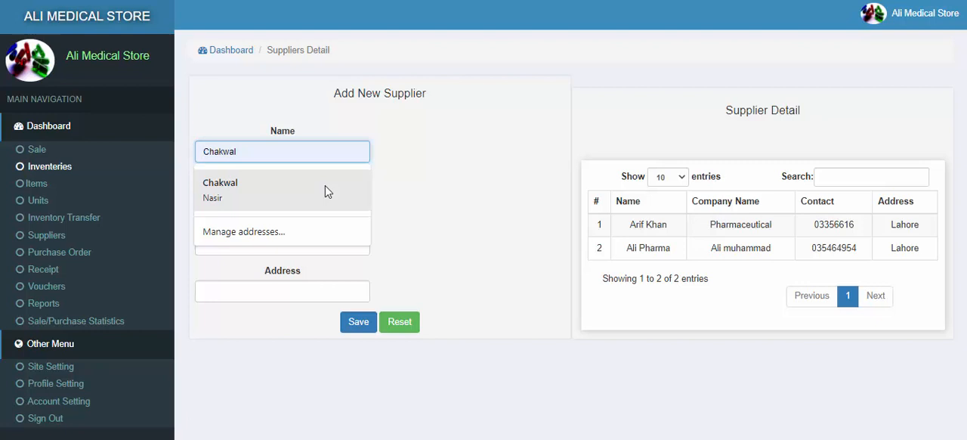
type("pharma")
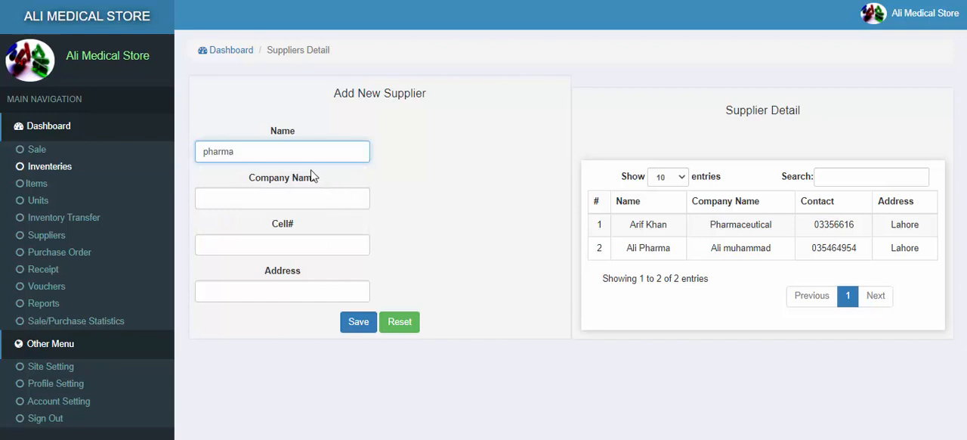
left_click(275, 198)
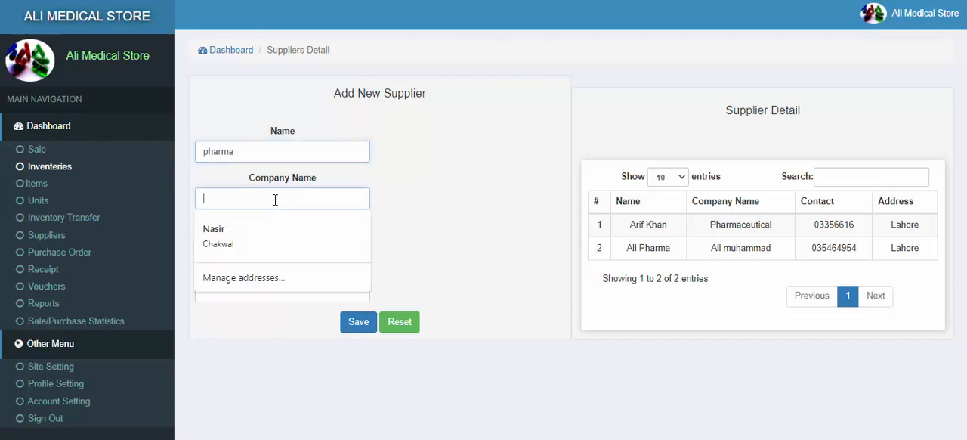
double_click(262, 156)
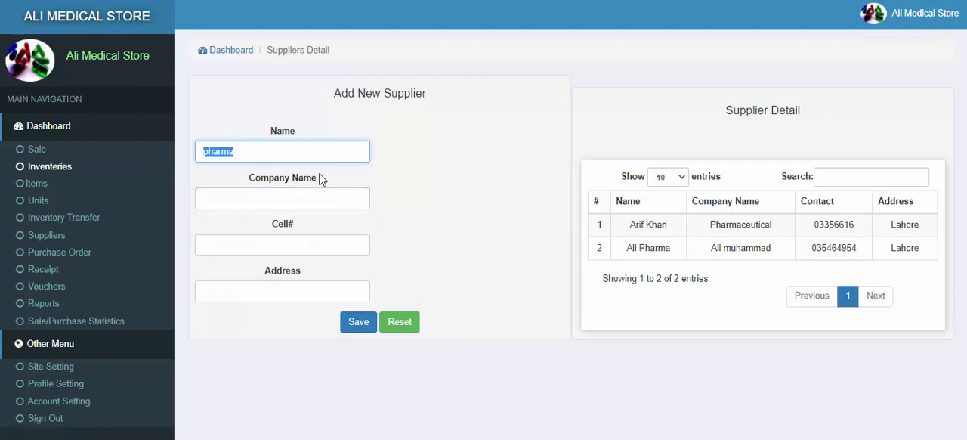
type("rizwan")
Step: Set the supplier's company name to pharma, fill in the cell number and address, save the supplier and check its entry
left_click(300, 200)
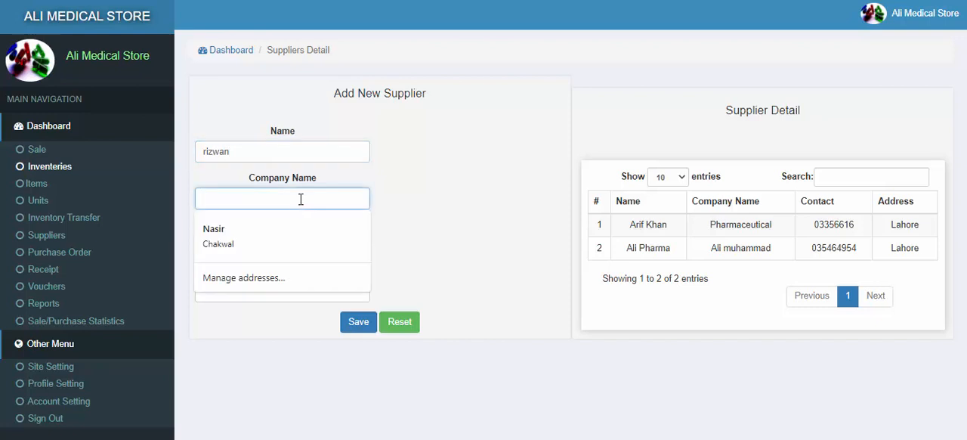
type("pharma")
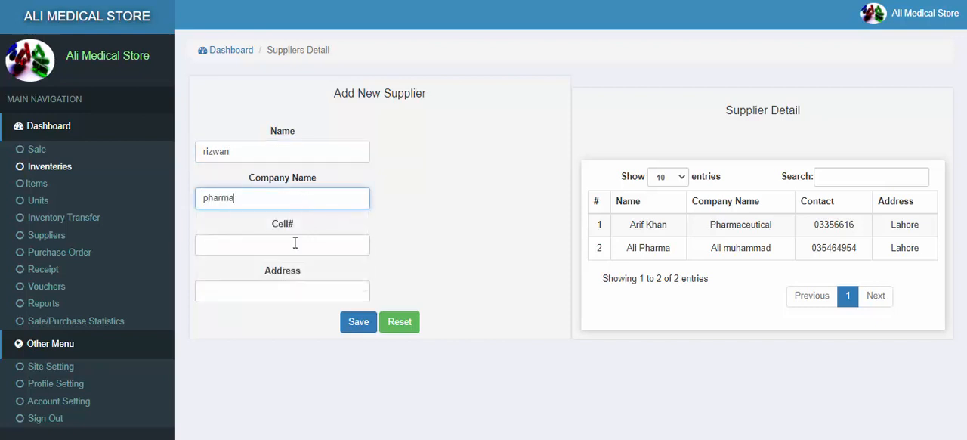
left_click(291, 245)
type("05868686")
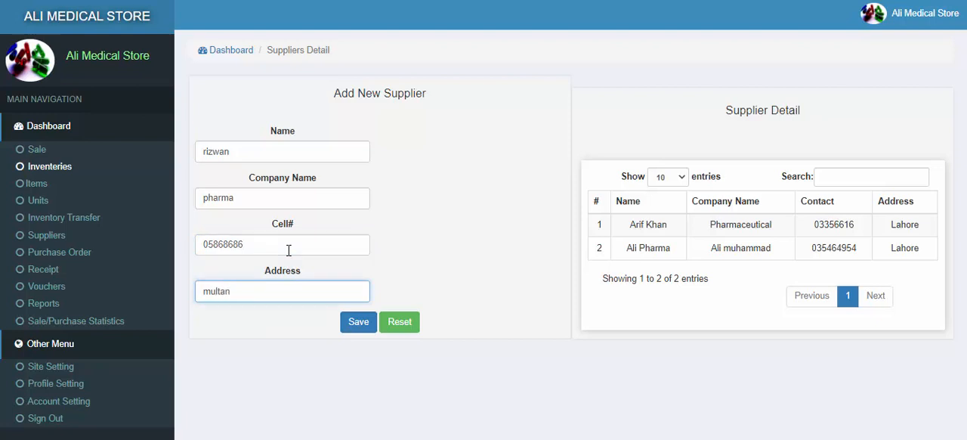
left_click(349, 323)
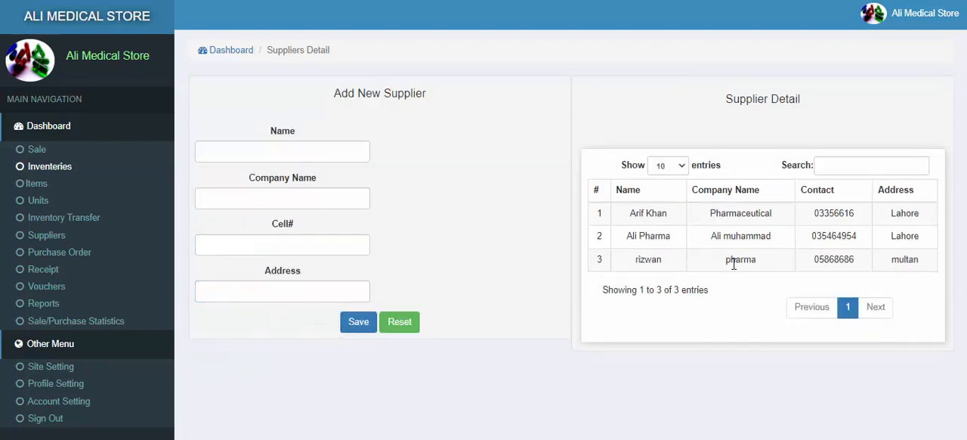
left_click_drag(639, 259, 747, 259)
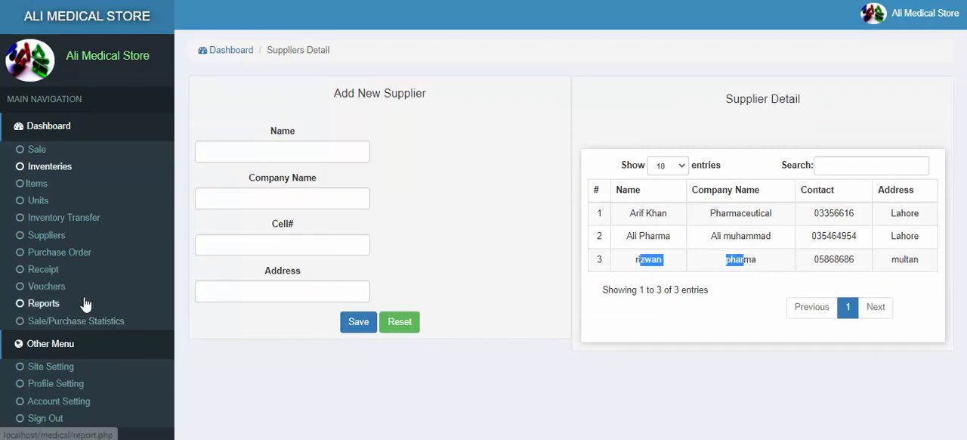
Step: Review the existing units and items on their list pages
left_click(38, 201)
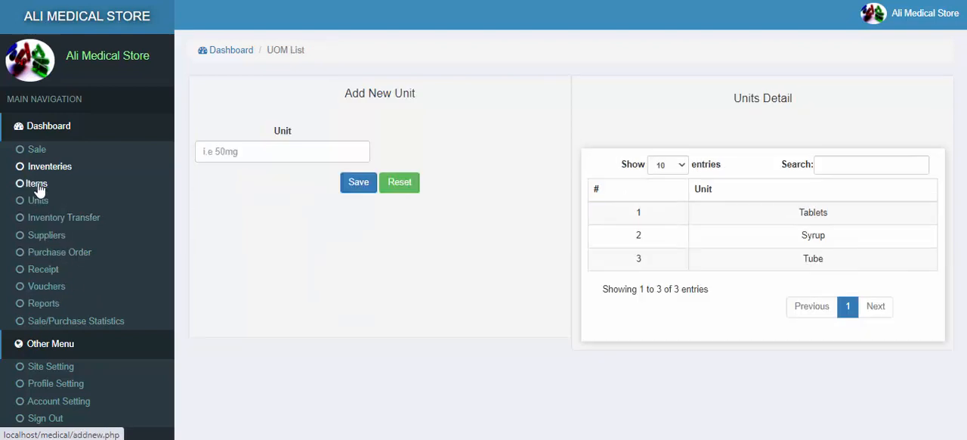
left_click(37, 184)
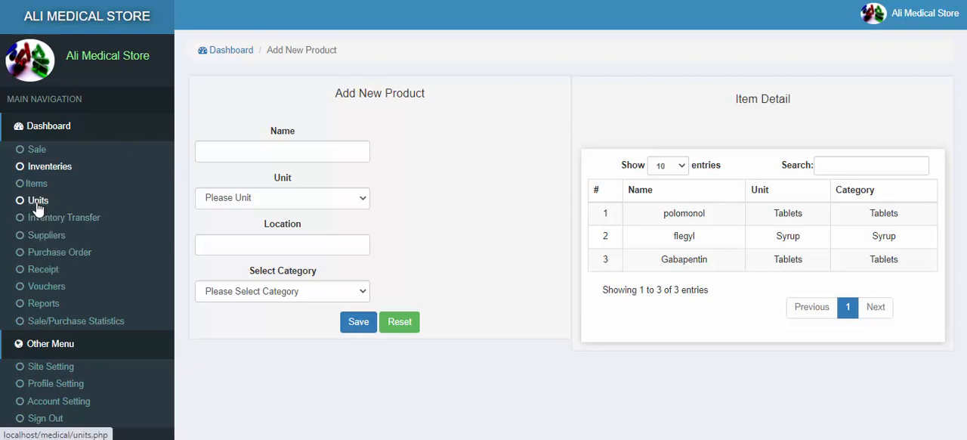
left_click(38, 207)
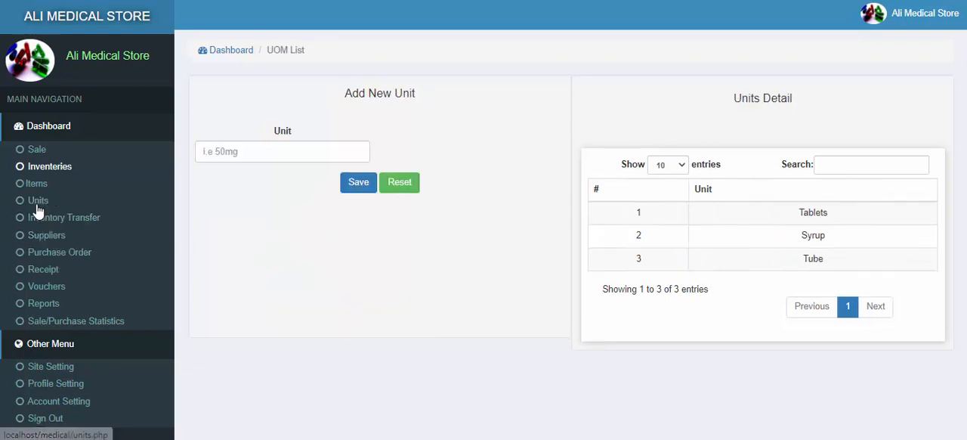
Step: Create a purchase order for the supplier pharma and process it to reach its item form
left_click(43, 257)
left_click(292, 155)
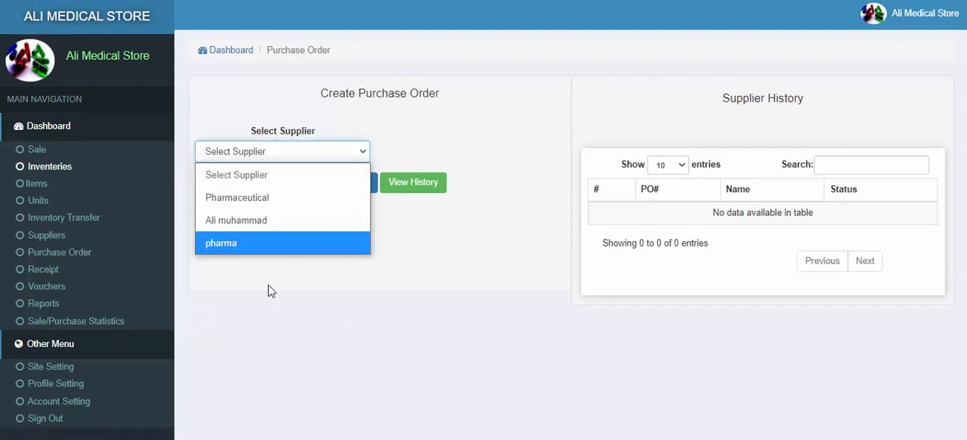
left_click(254, 243)
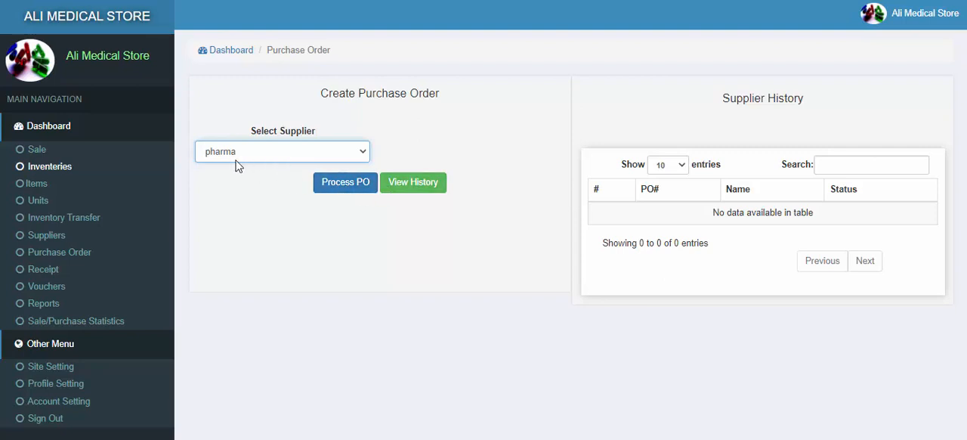
left_click(266, 159)
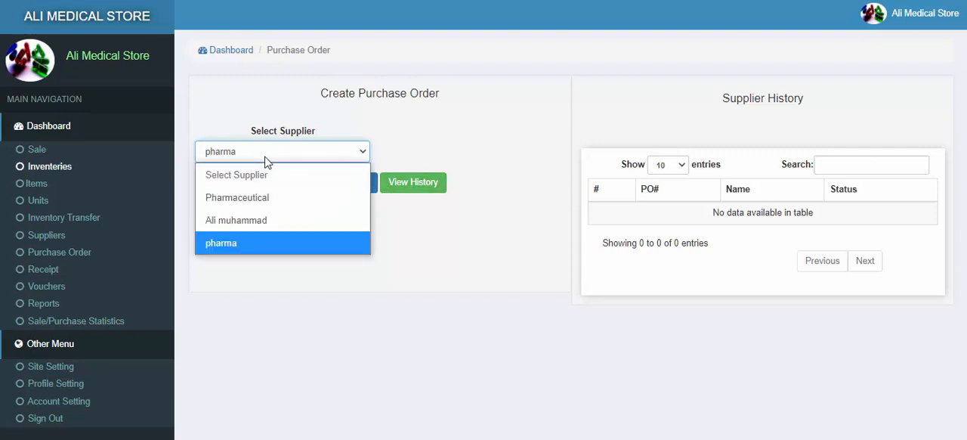
left_click(238, 243)
left_click(325, 186)
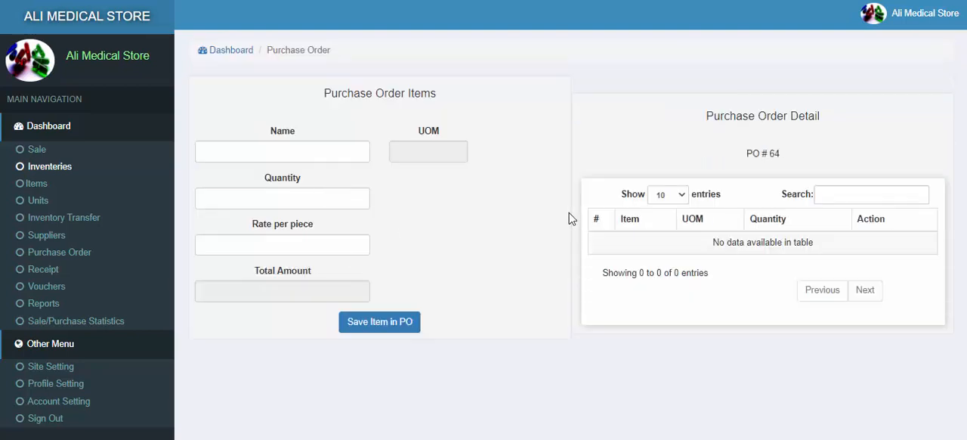
Step: Add Gabapentin to the purchase order with quantity 10 and a rate of 10 per piece
left_click(309, 157)
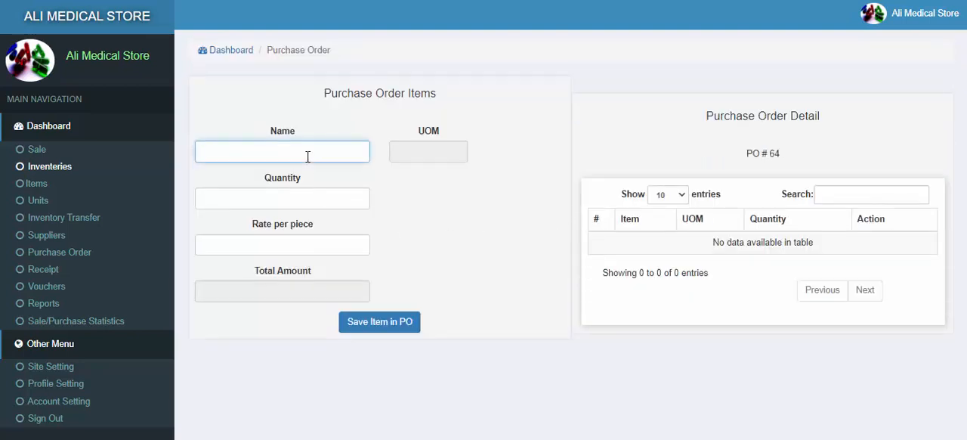
type("g")
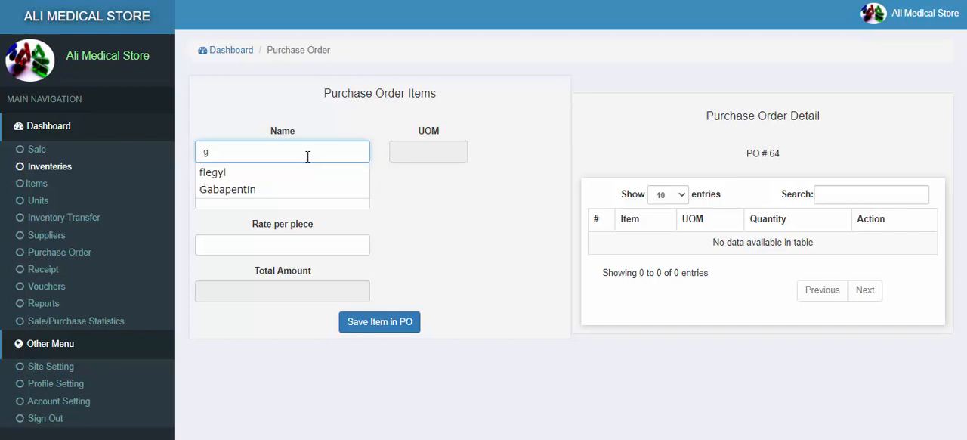
left_click(224, 193)
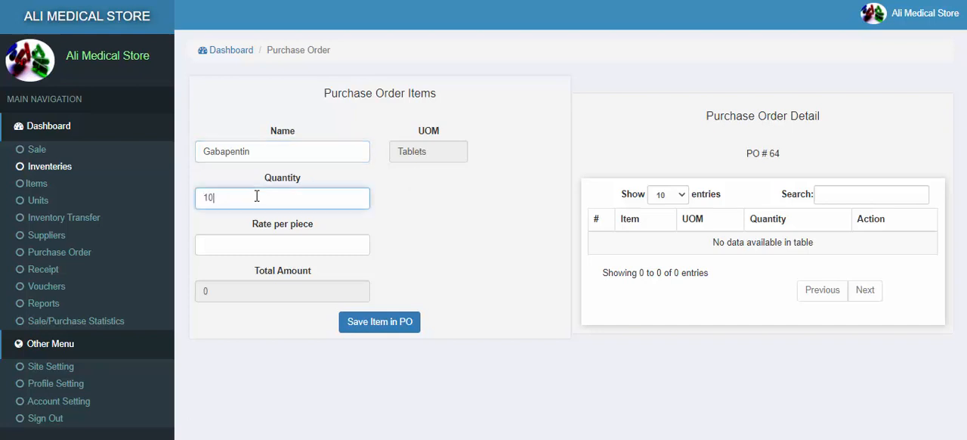
key("Tab")
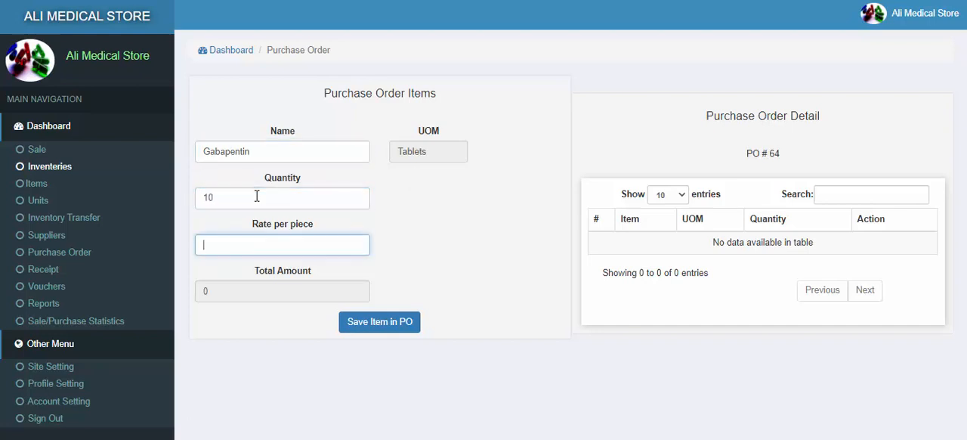
type("10")
left_click(361, 329)
Step: Add flegyl to the purchase order with quantity 10 and a rate of 10 per piece
left_click(256, 152)
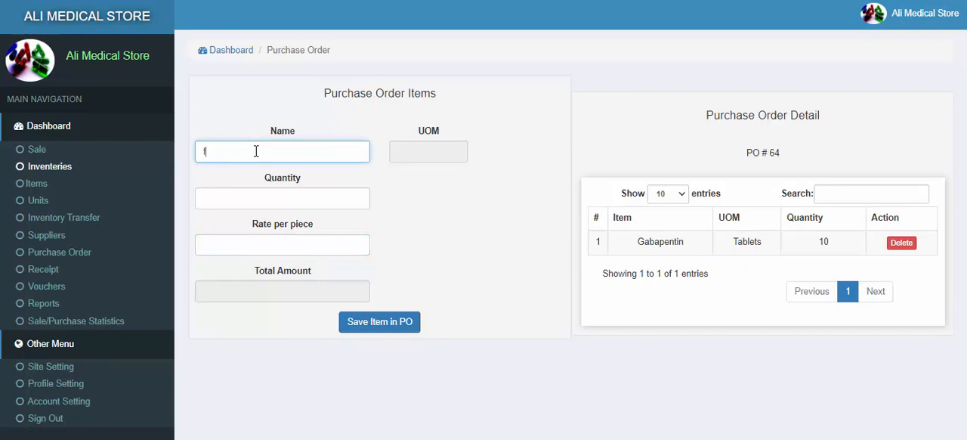
left_click(225, 177)
left_click(247, 196)
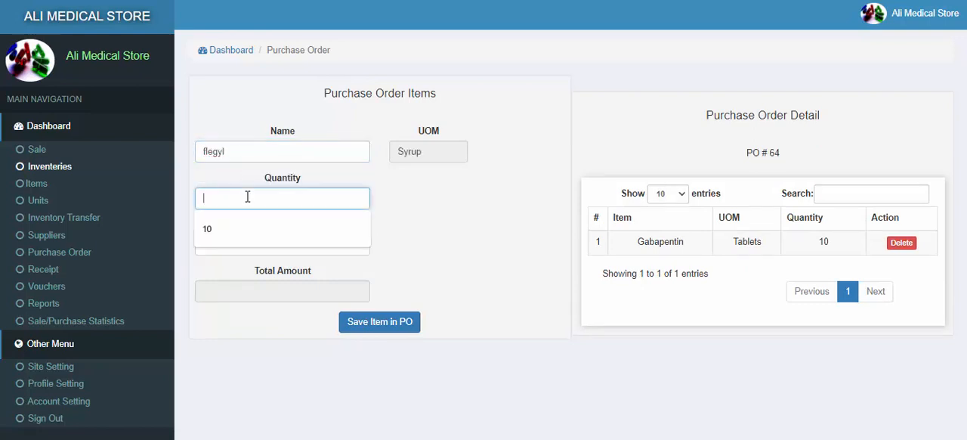
type("10")
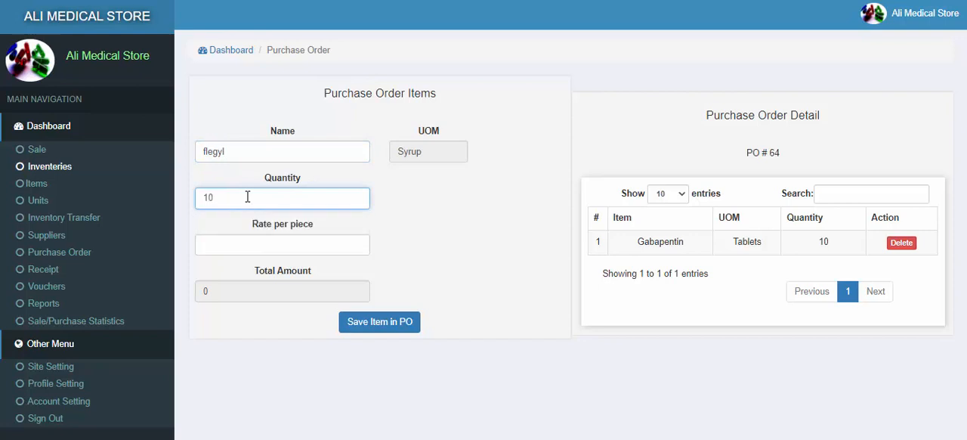
key("Tab")
type("1")
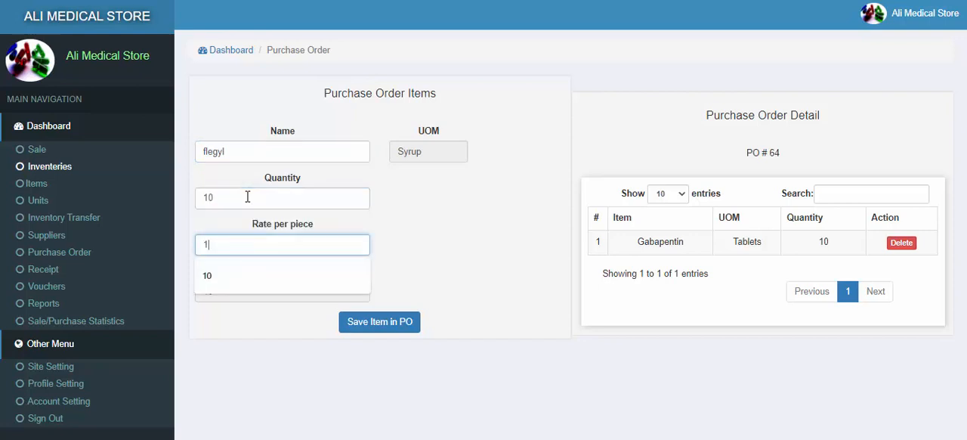
type("0")
left_click(360, 322)
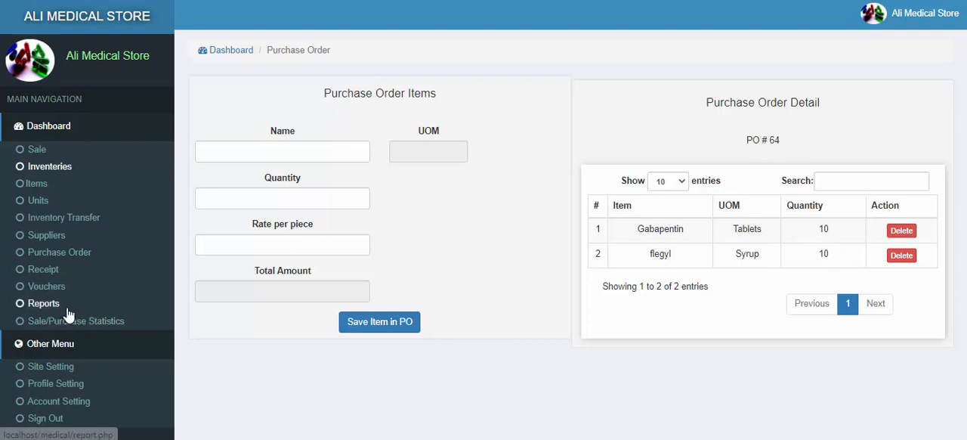
Step: On the receipt page, view the items of the purchase order just created for pharma
left_click(47, 274)
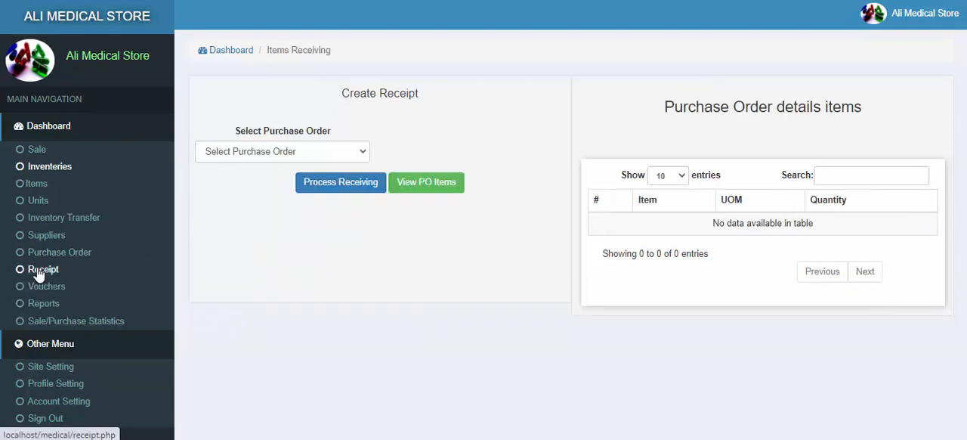
left_click(293, 152)
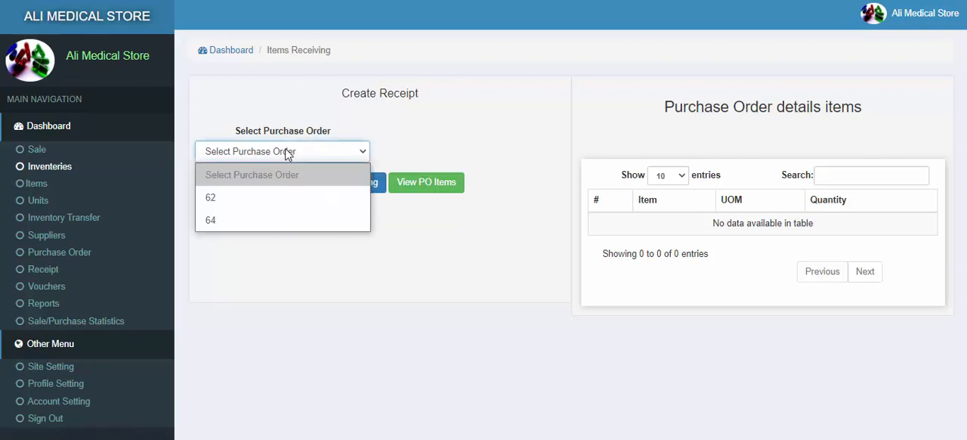
left_click(211, 222)
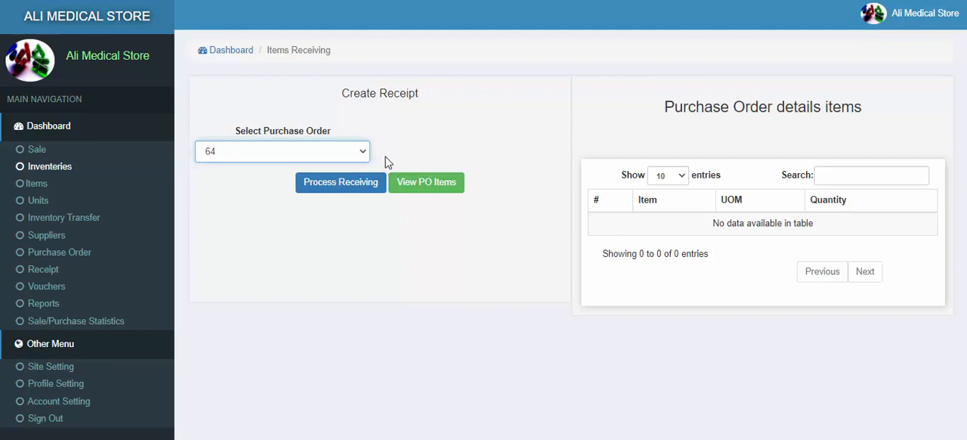
left_click(446, 192)
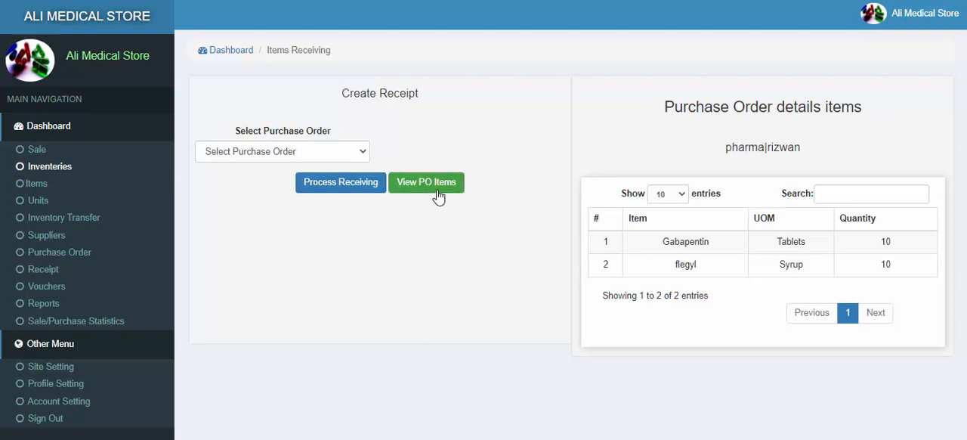
Step: Select the same pharma purchase order again and process its receiving
left_click(243, 160)
left_click(221, 221)
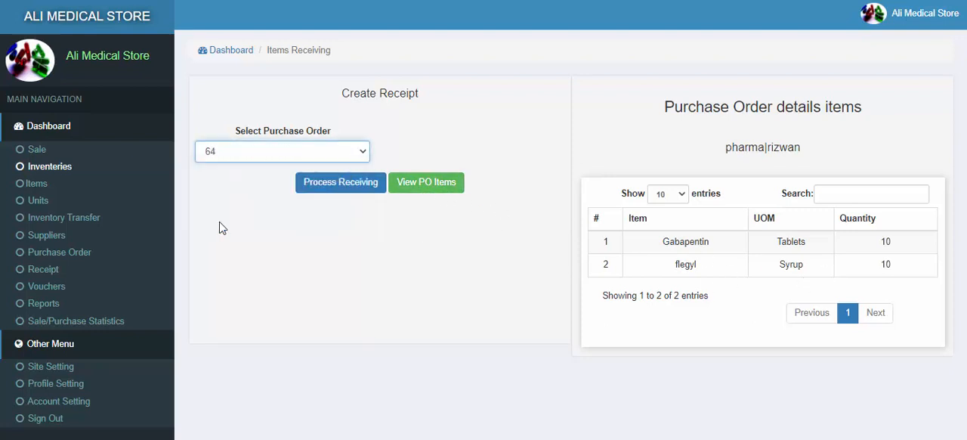
left_click(313, 195)
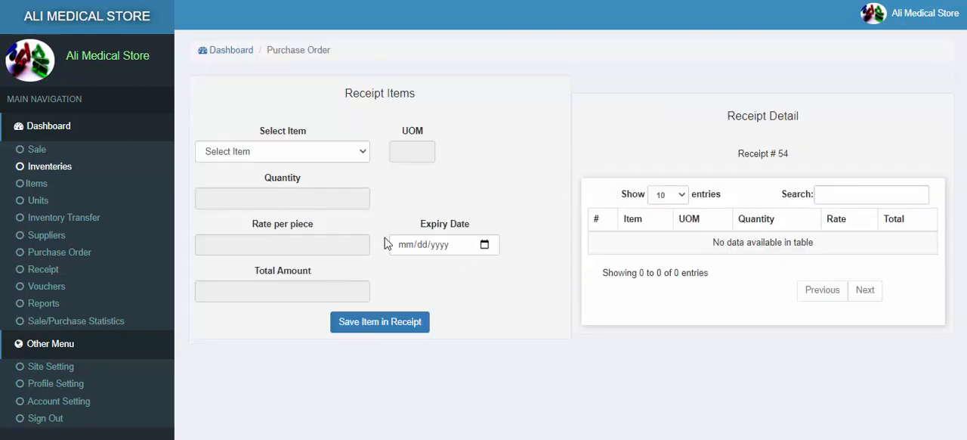
Step: Look at both Gabapentin and flegyl as receipt items, leaving Gabapentin selected
left_click(238, 152)
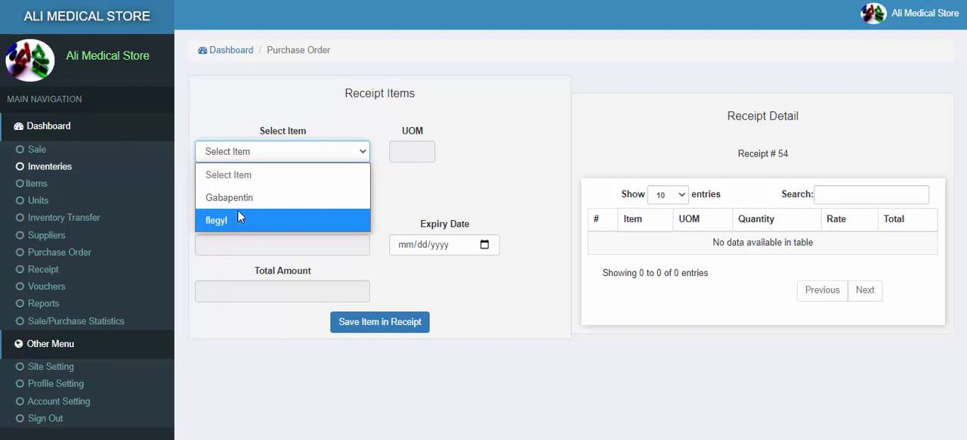
left_click(240, 197)
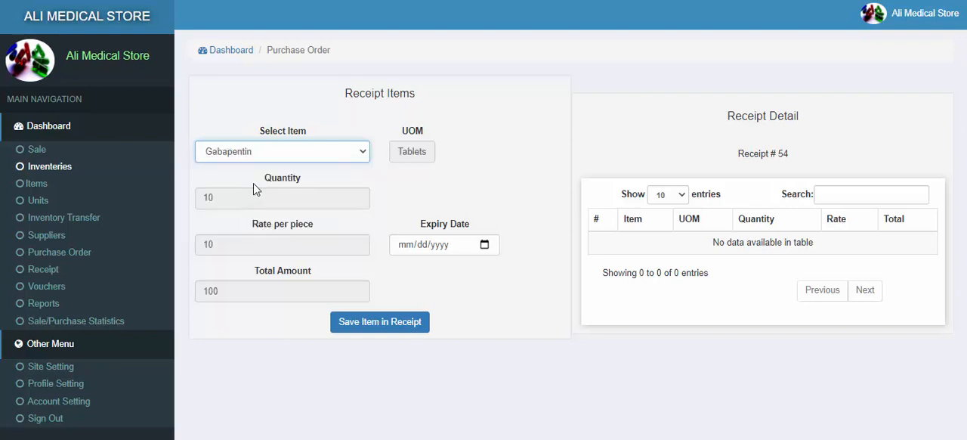
left_click(281, 151)
left_click(219, 222)
left_click(254, 158)
left_click(233, 198)
Step: Save Gabapentin in the receipt with its ordered quantity and rate, using the expiry date 11/30/2021
left_click(210, 197)
left_click(210, 243)
left_click_drag(226, 291, 208, 291)
left_click(484, 246)
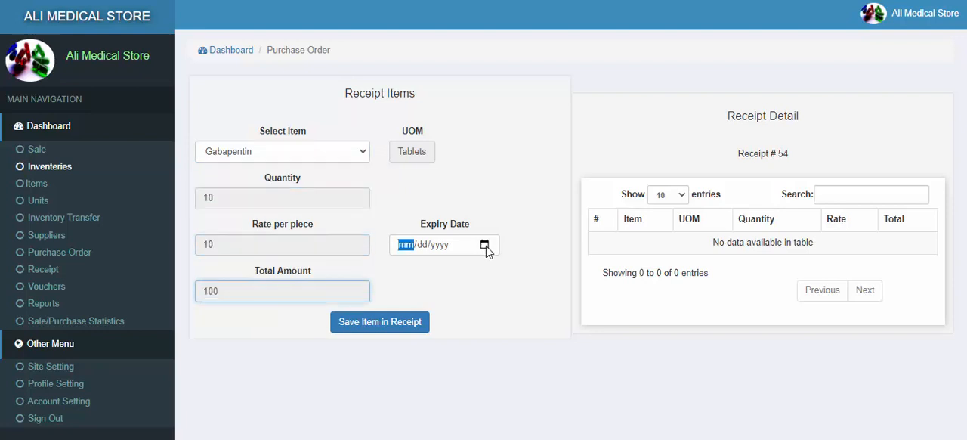
left_click(512, 271)
left_click(442, 385)
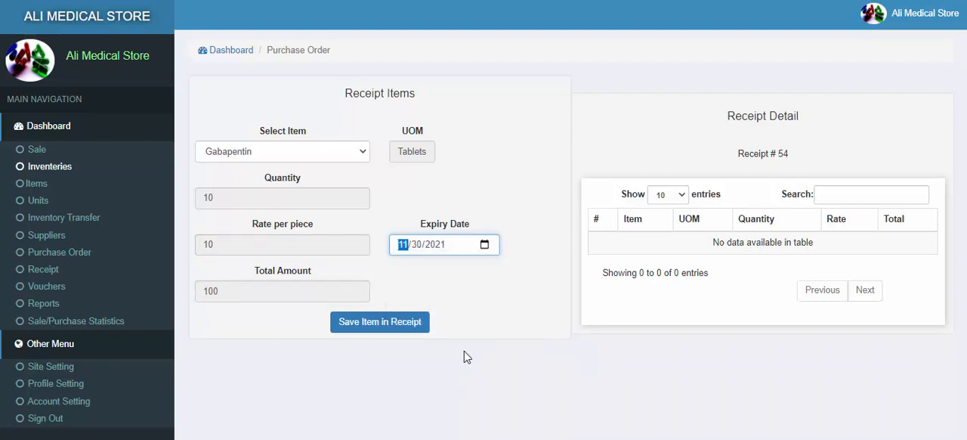
left_click(376, 323)
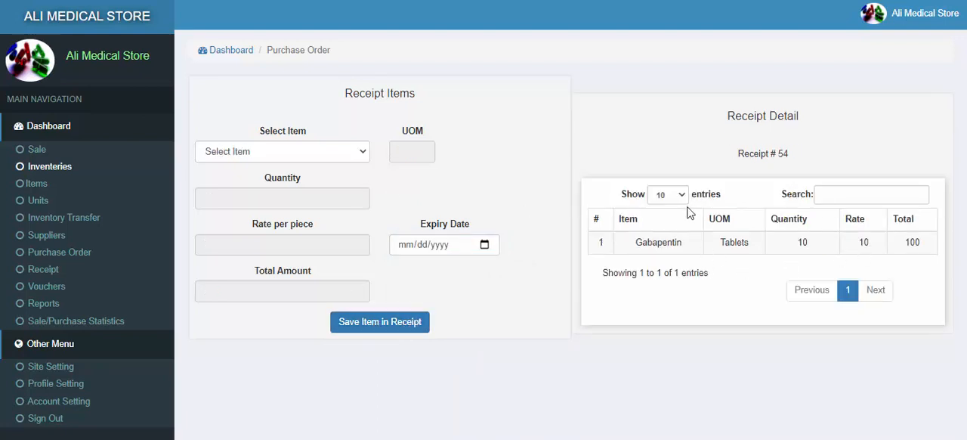
Step: Save flegyl in the same receipt with the expiry date 11/30/2021
left_click(289, 155)
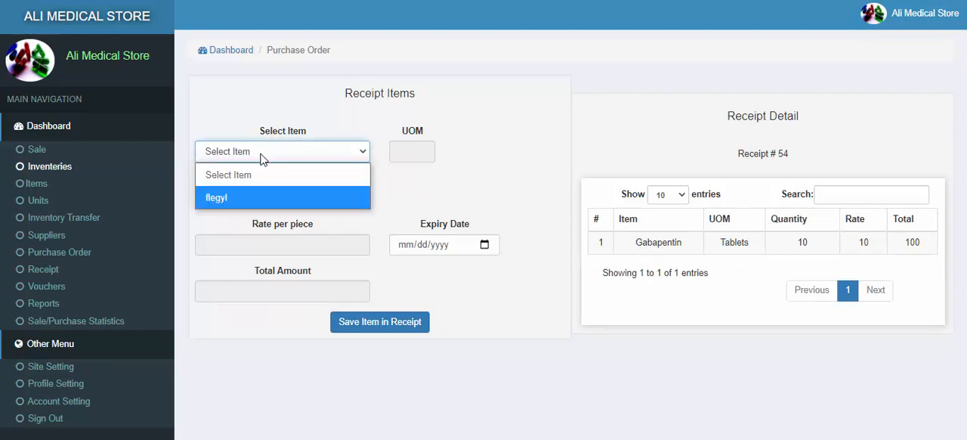
left_click_drag(635, 242, 750, 244)
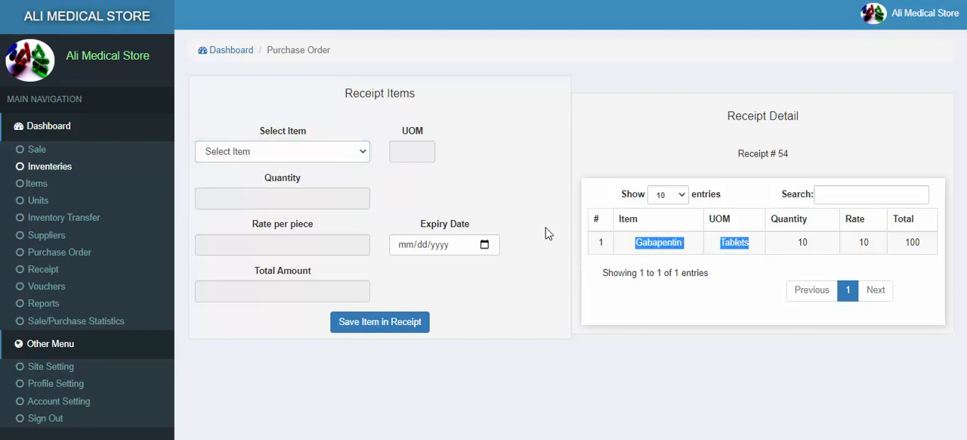
left_click(269, 159)
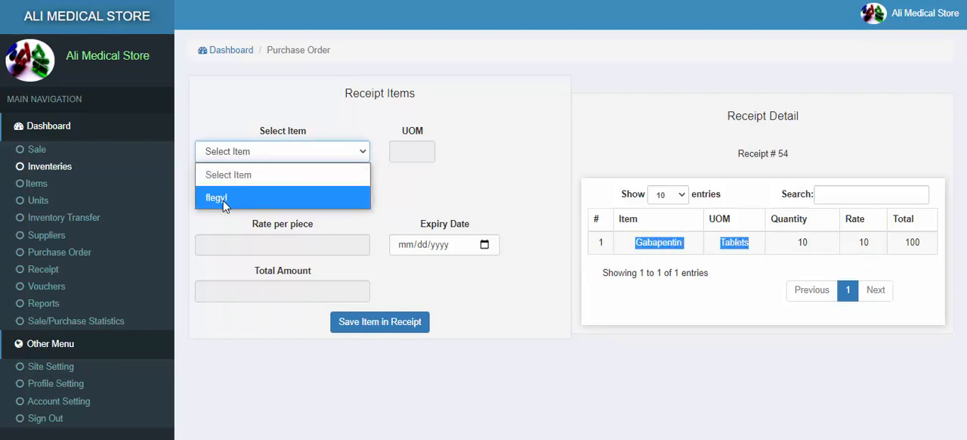
left_click(223, 199)
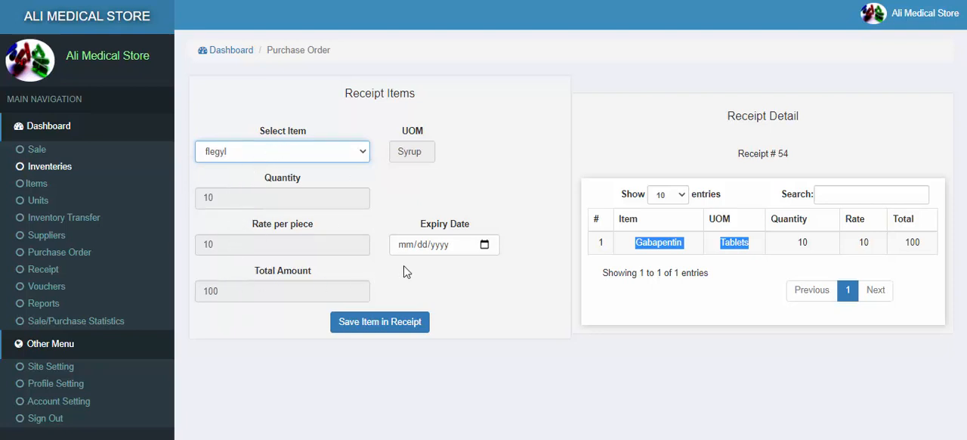
left_click(486, 245)
left_click(512, 272)
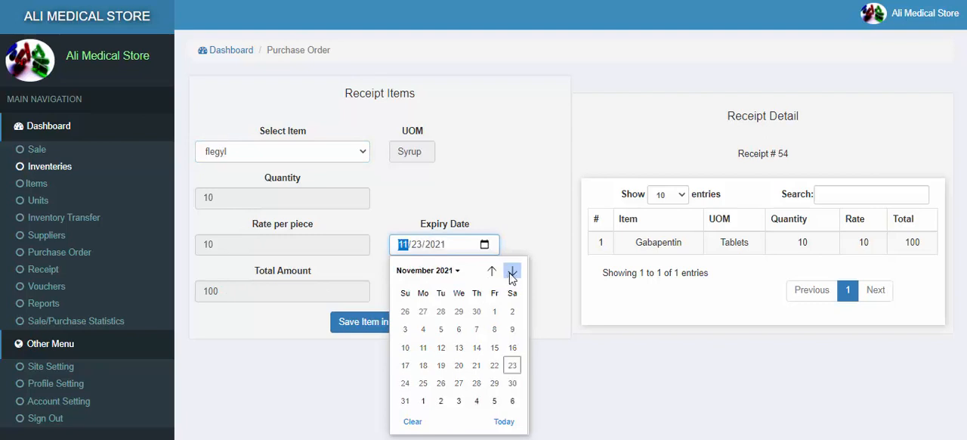
left_click(441, 383)
left_click(379, 330)
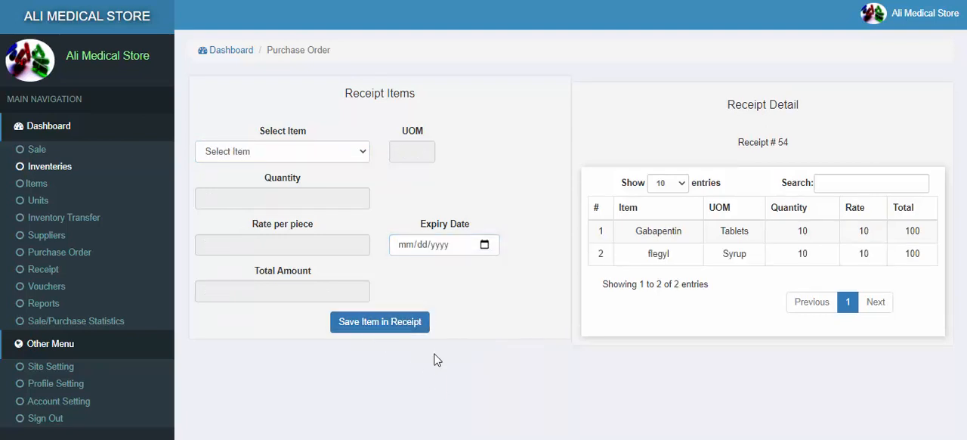
Step: Open the inventories list and examine the stock, average rate and total value of Gabapentin
left_click(36, 173)
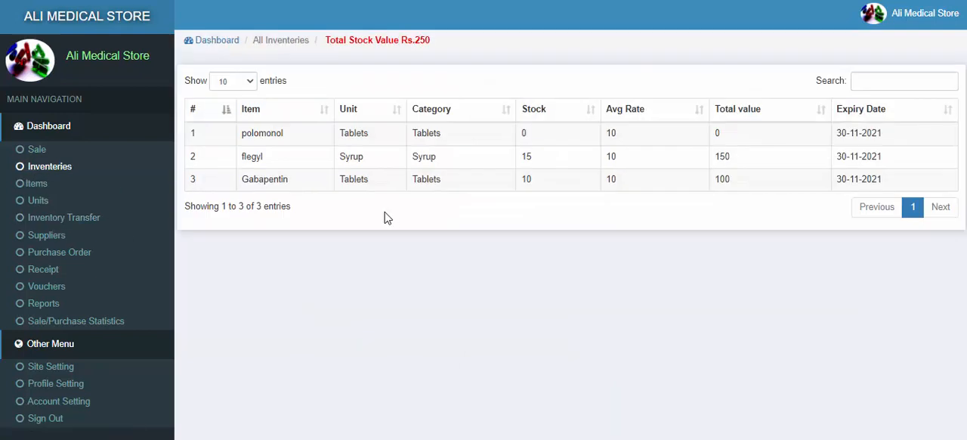
left_click_drag(243, 181, 339, 189)
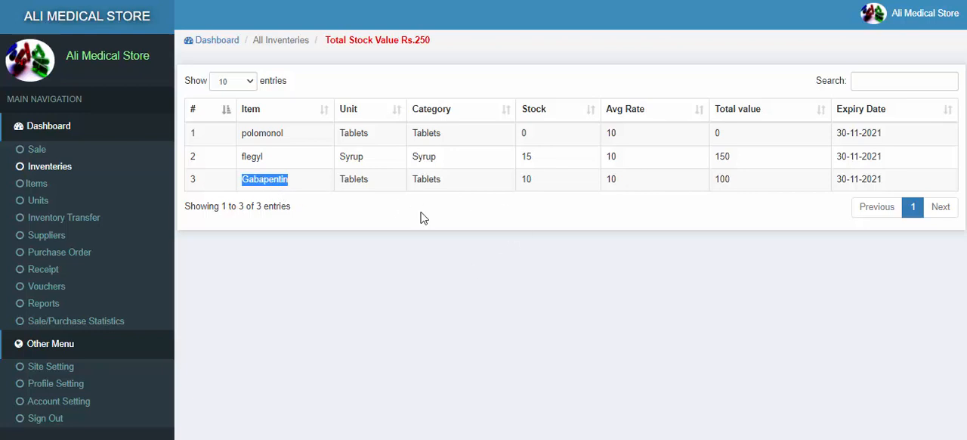
left_click_drag(620, 179, 601, 179)
left_click_drag(533, 180, 527, 180)
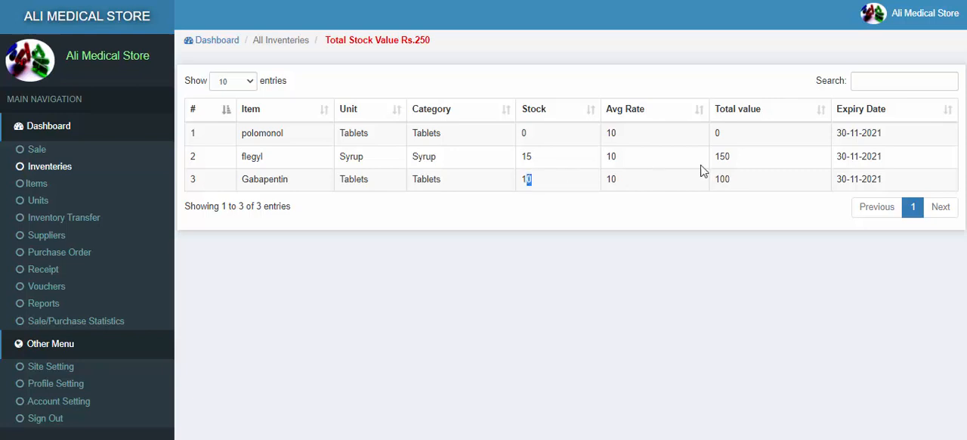
left_click_drag(669, 179, 601, 179)
left_click_drag(758, 181, 702, 183)
Step: Search the inventory for flegyl and for Gabapentin, clear the search, and look at the total stock value
left_click(868, 81)
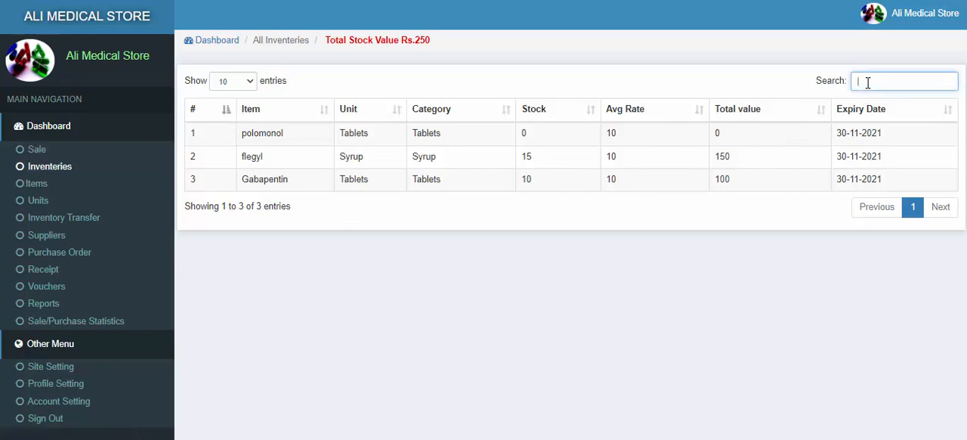
type("fl")
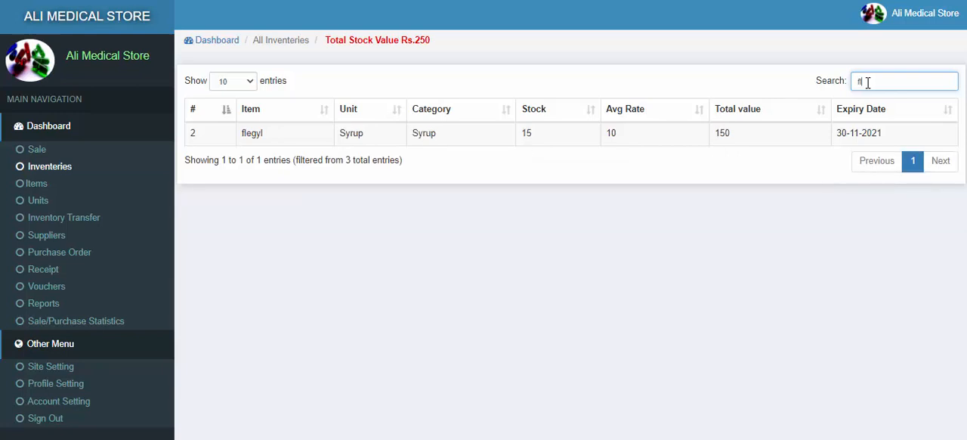
type("e")
key("BackSpace")
key("BackSpace")
key("BackSpace")
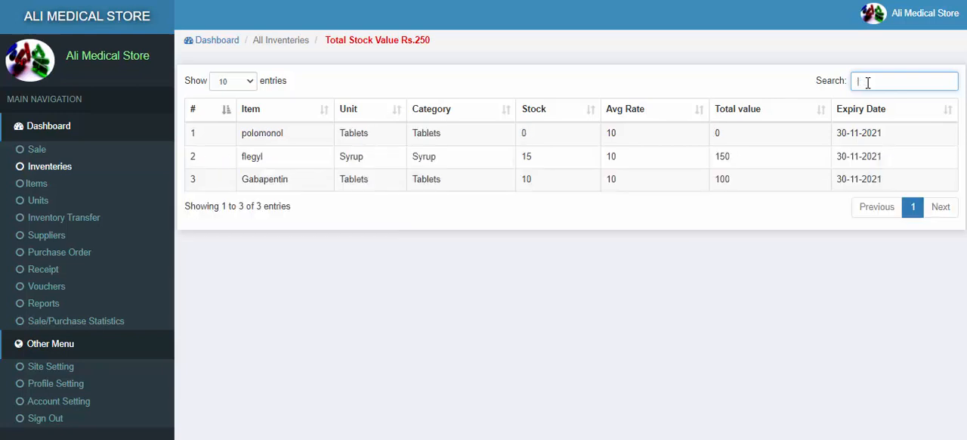
type("ga")
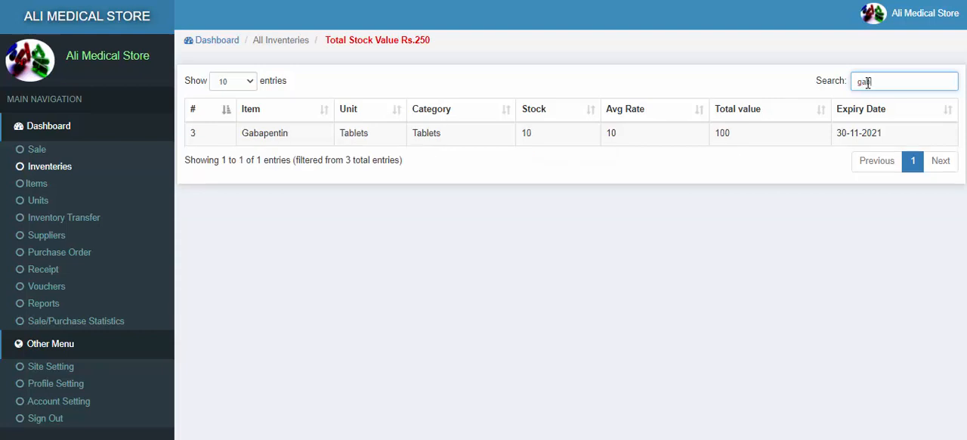
key("BackSpace")
key("BackSpace")
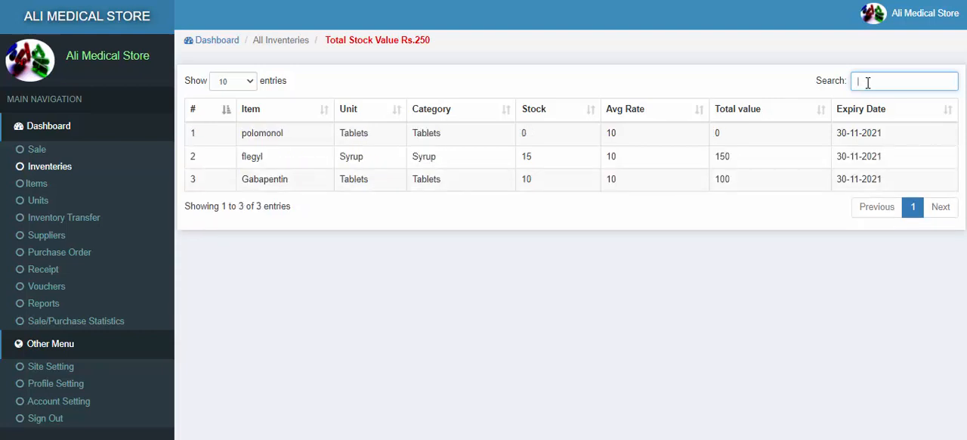
left_click_drag(431, 41, 334, 44)
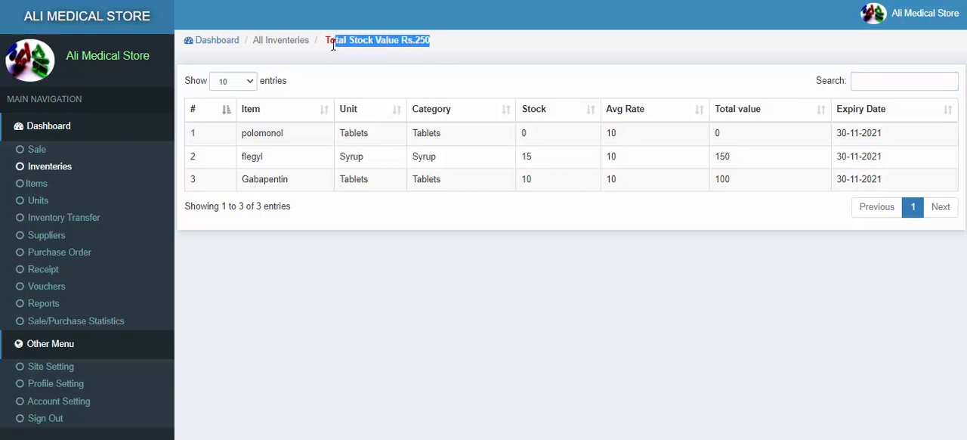
left_click(443, 50)
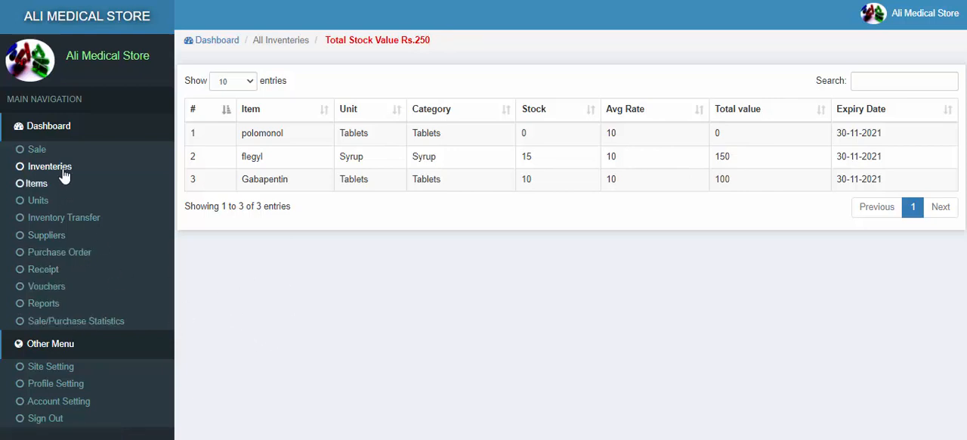
Step: Start a new sale, leaving the customer name as Nil
left_click(36, 150)
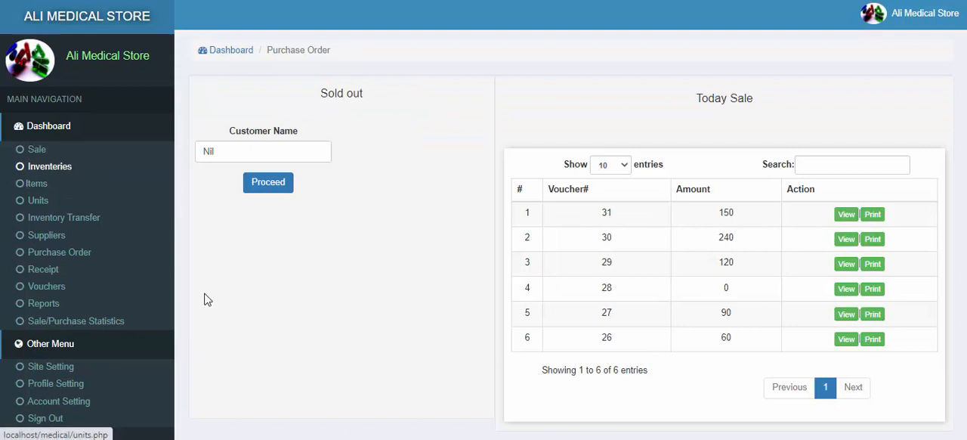
left_click(202, 154)
type("N")
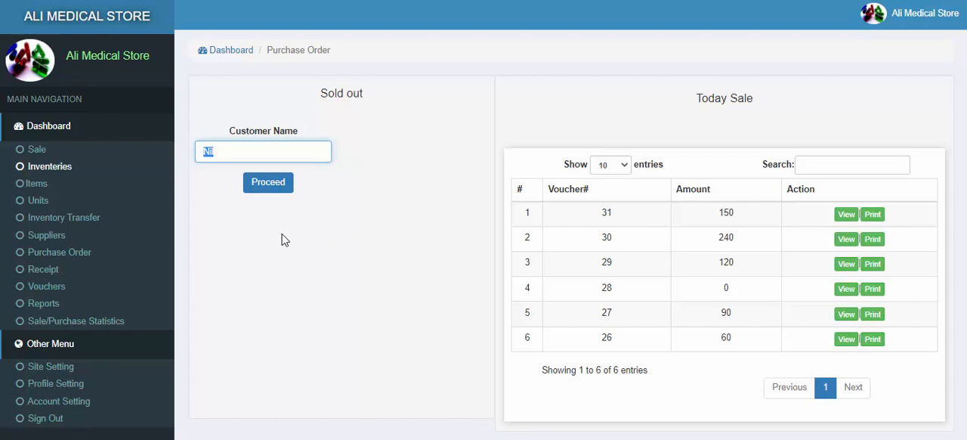
left_click(260, 192)
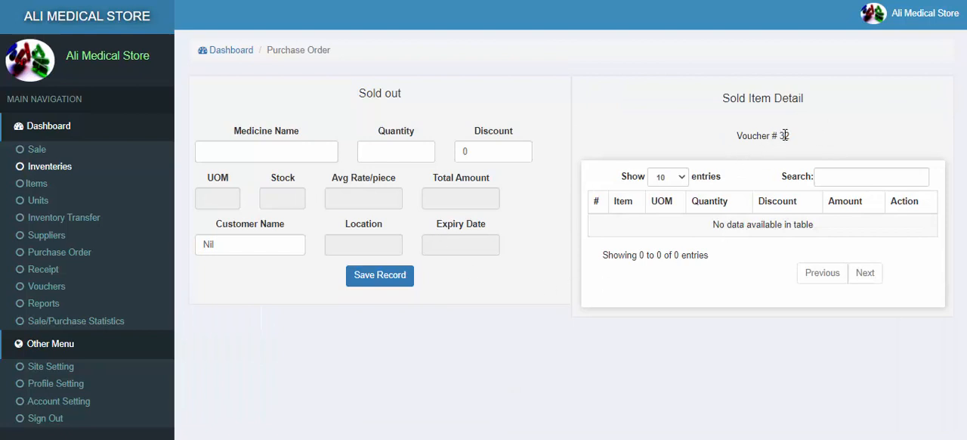
Step: Choose flegyl as the medicine for the sale and check its stock and average rate per piece
left_click(297, 153)
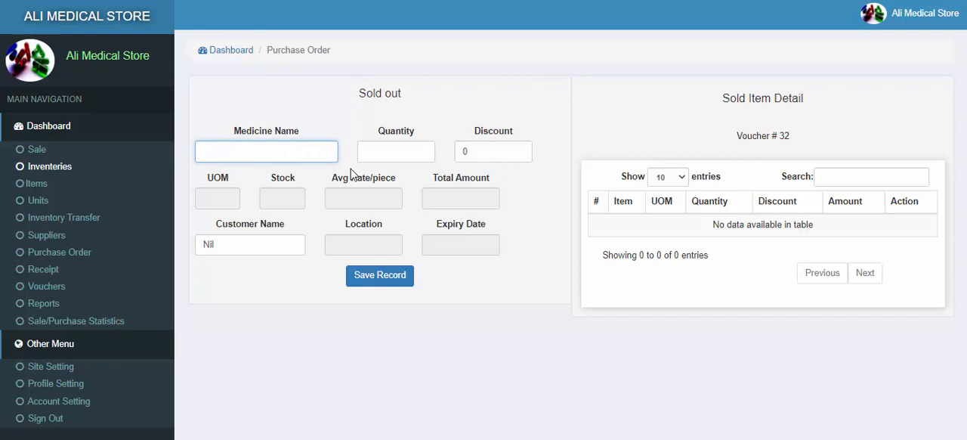
type("flegyl")
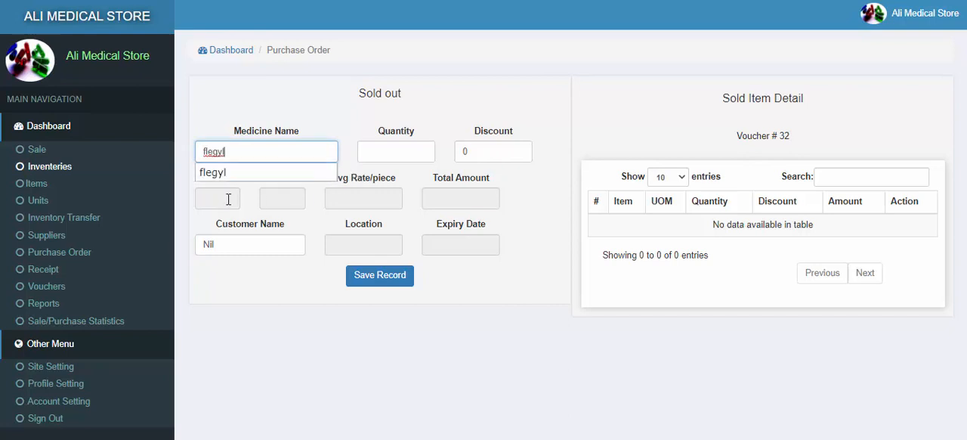
left_click(233, 178)
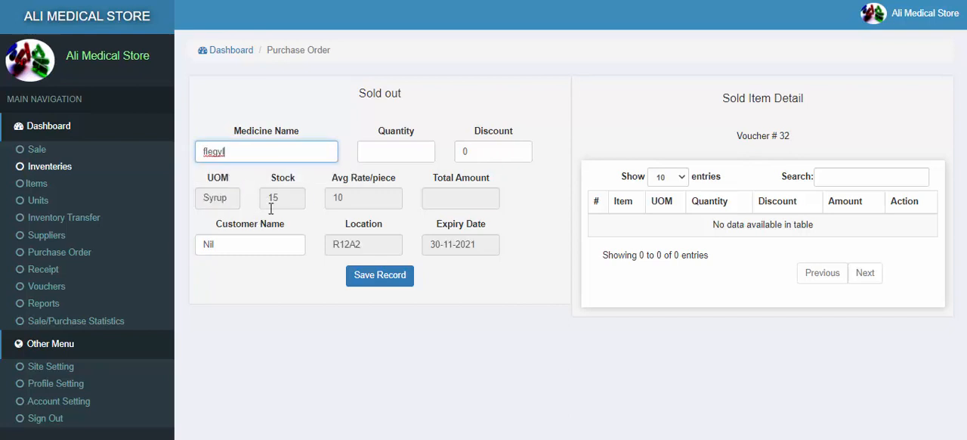
left_click_drag(284, 201, 257, 206)
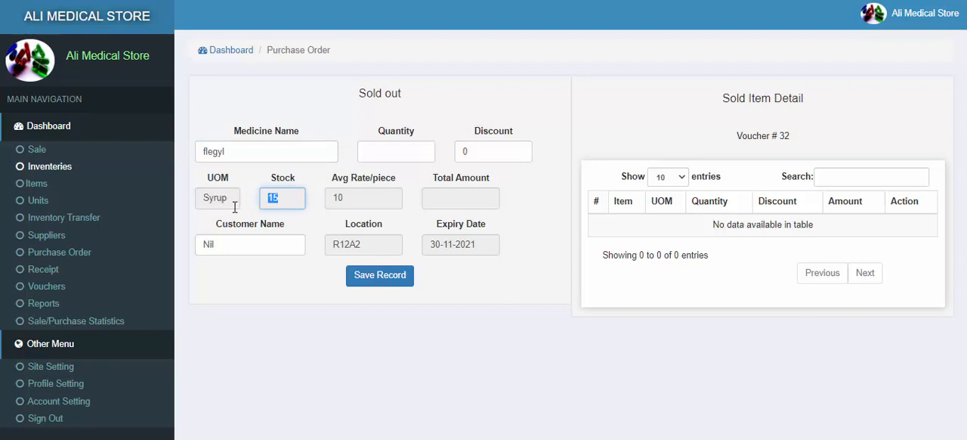
left_click_drag(353, 199, 324, 207)
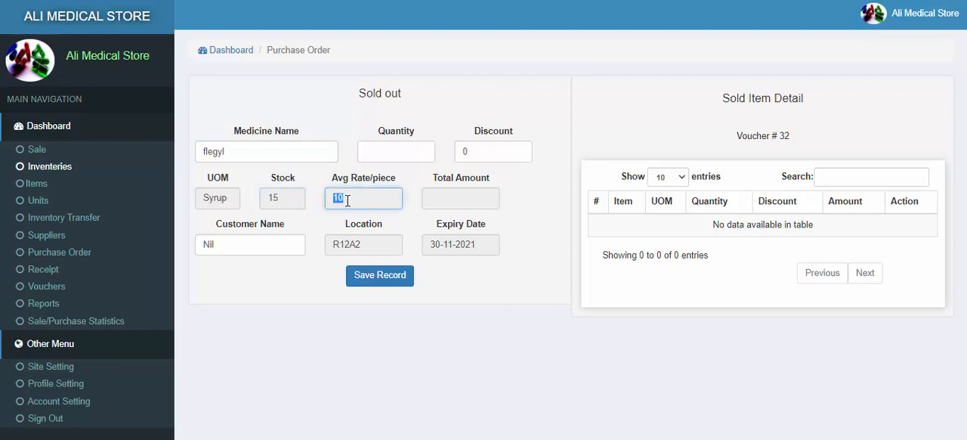
Step: Set the flegyl sale to quantity 2 with a discount of 4, enter the customer's name and save the record
left_click(376, 156)
type("2")
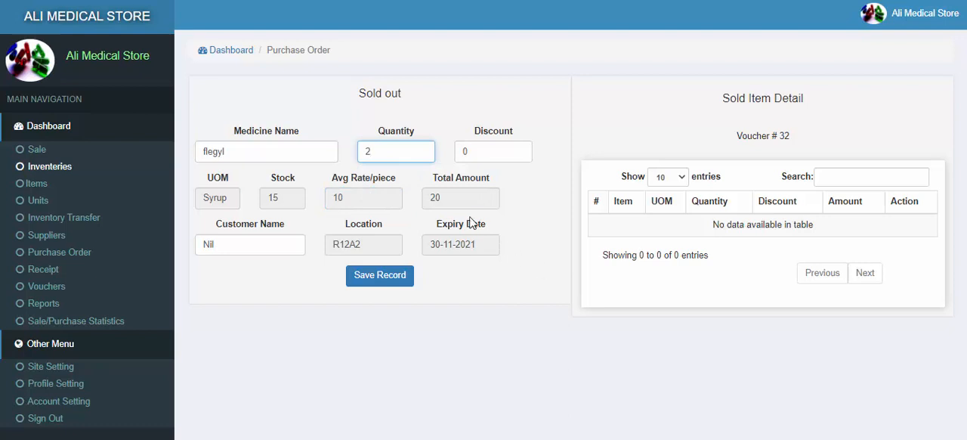
left_click_drag(447, 198, 426, 198)
left_click_drag(478, 154, 451, 160)
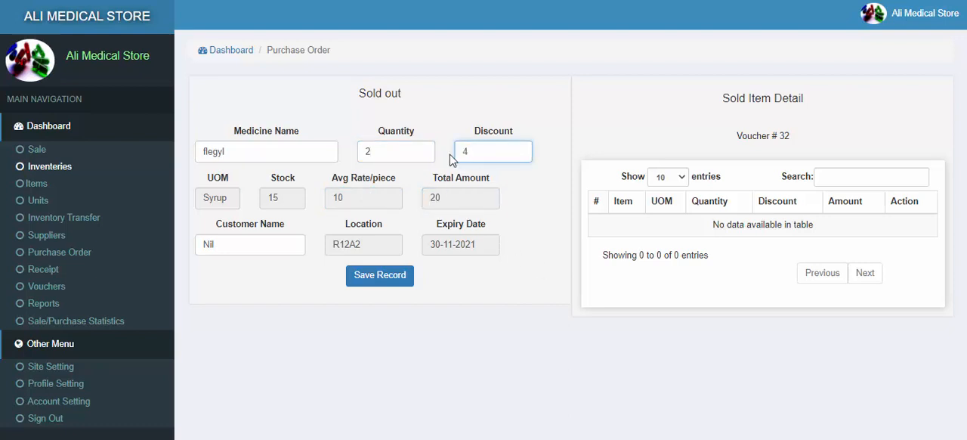
type("4")
double_click(370, 246)
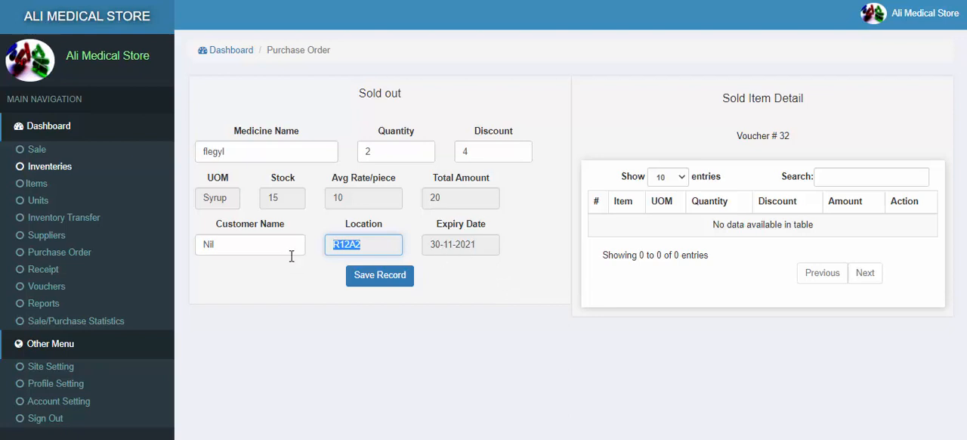
double_click(242, 244)
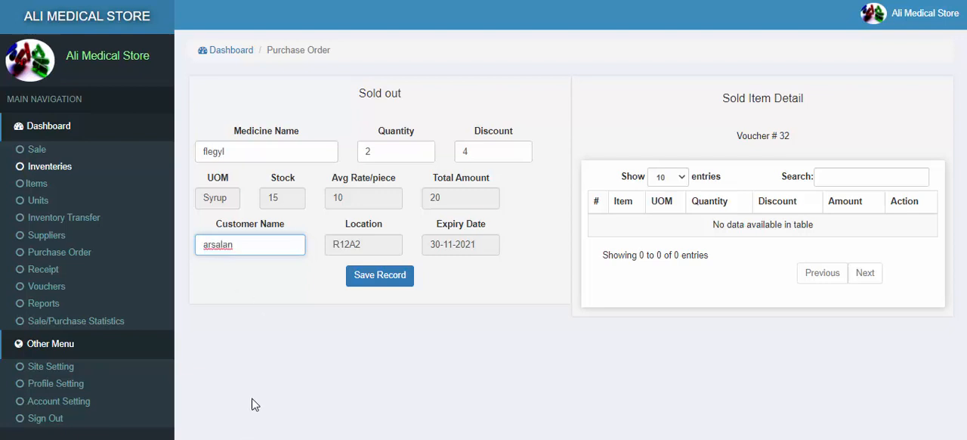
left_click(368, 285)
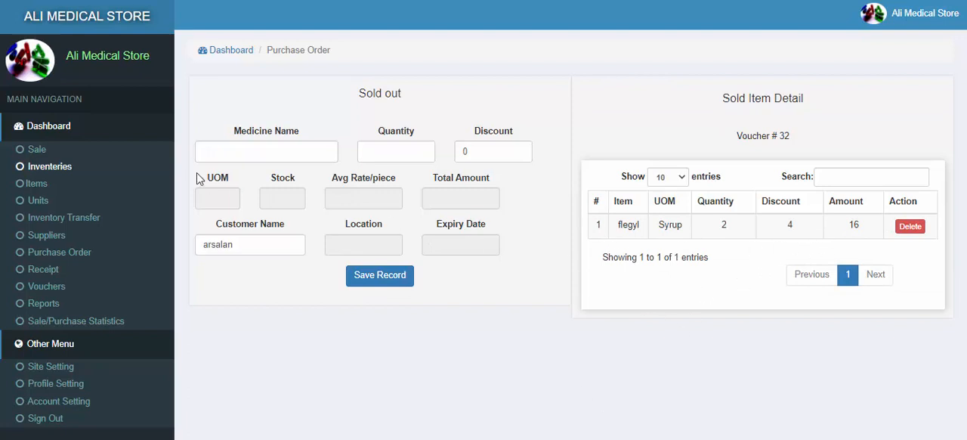
Step: Choose flegyl as the medicine again and check its remaining stock after the sale
left_click(232, 152)
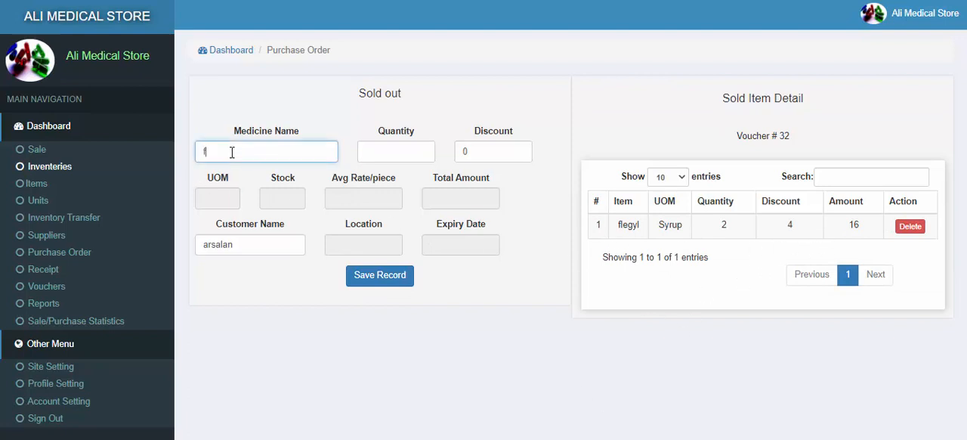
type("flegyl")
left_click(219, 174)
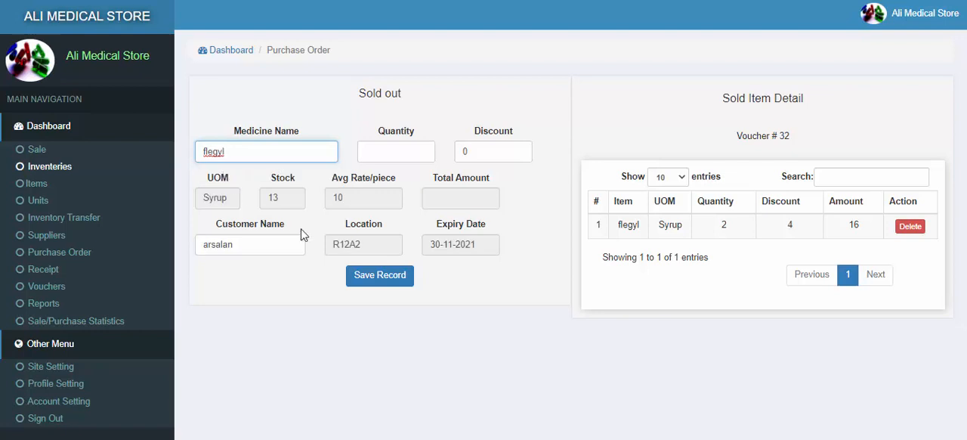
left_click_drag(288, 198, 269, 201)
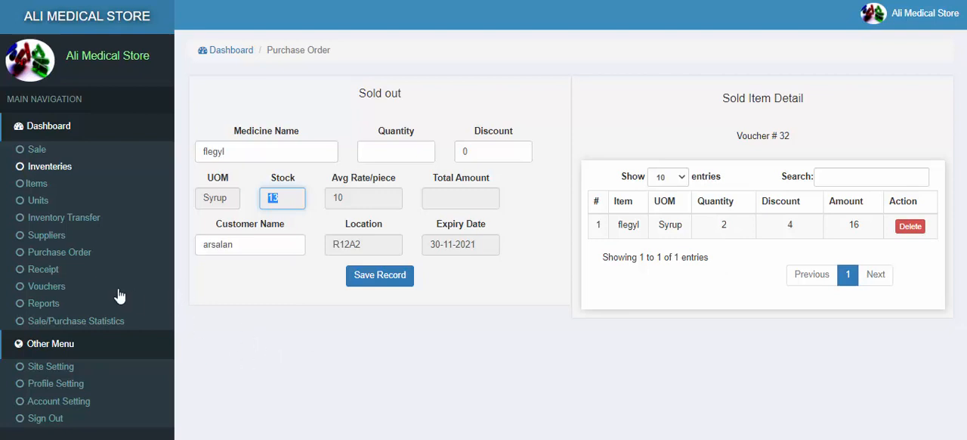
Step: Open the details of voucher 32 from today's sales and check its item, discount and total
left_click(36, 151)
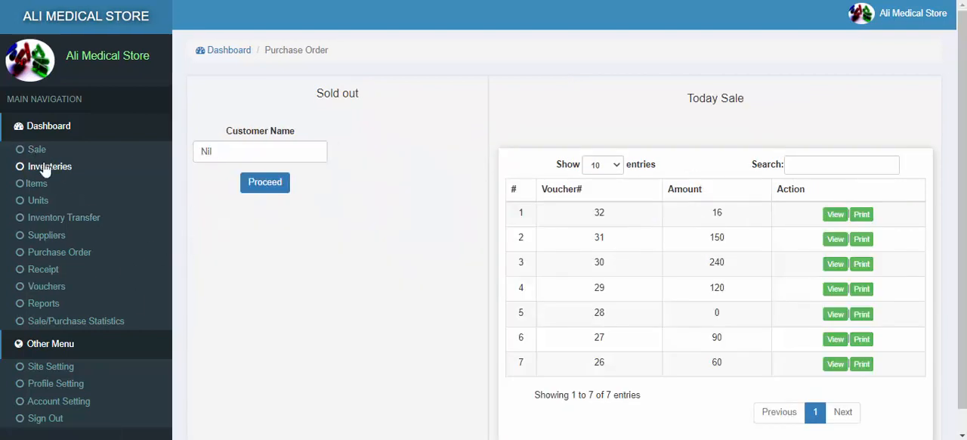
left_click_drag(597, 217, 603, 217)
left_click_drag(712, 216, 720, 214)
left_click(833, 216)
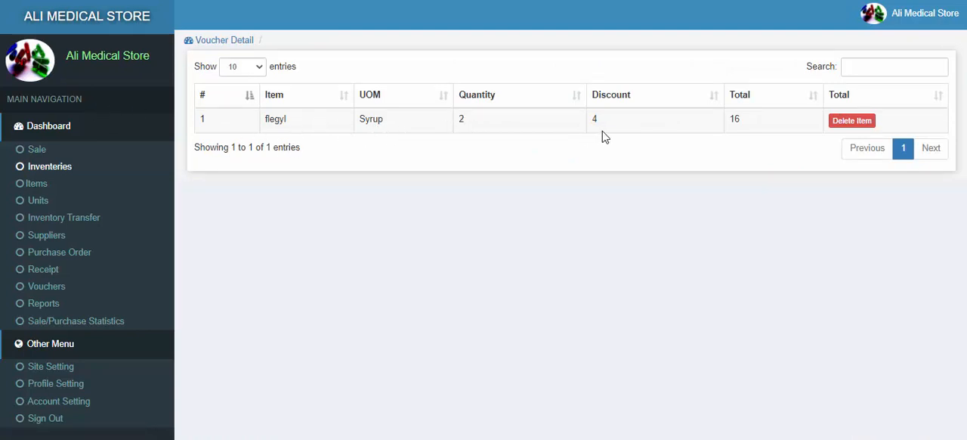
left_click_drag(759, 128, 720, 127)
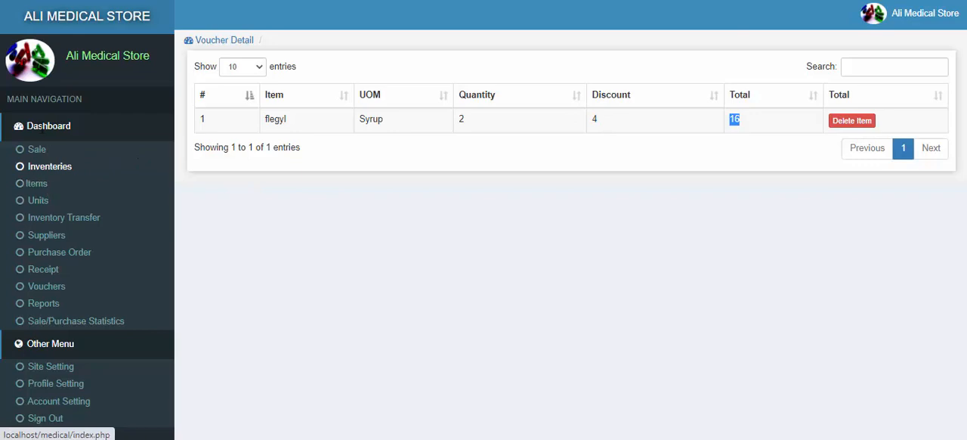
Step: Open the printable bill for voucher 32 from today's sales, review its store name, date and item details, and close it
left_click(36, 150)
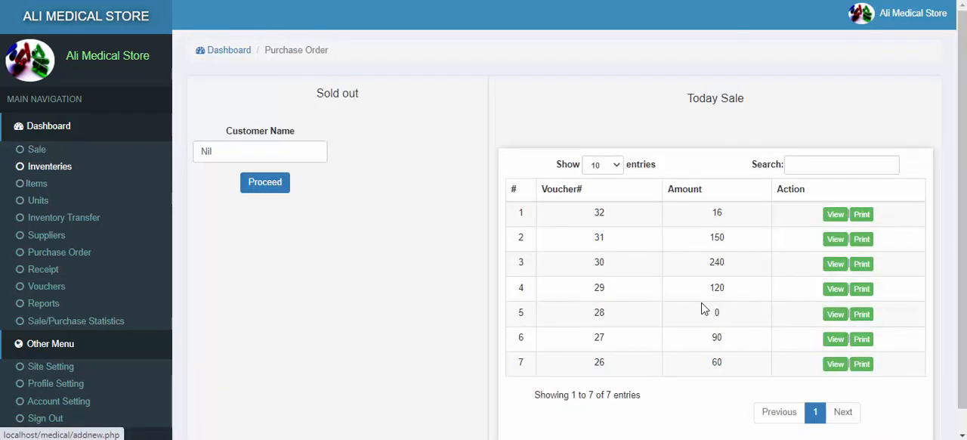
left_click(866, 217)
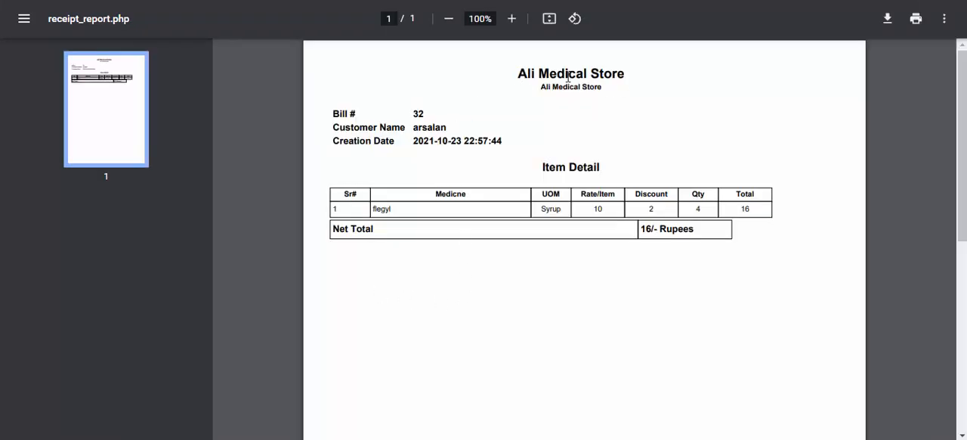
triple_click(535, 76)
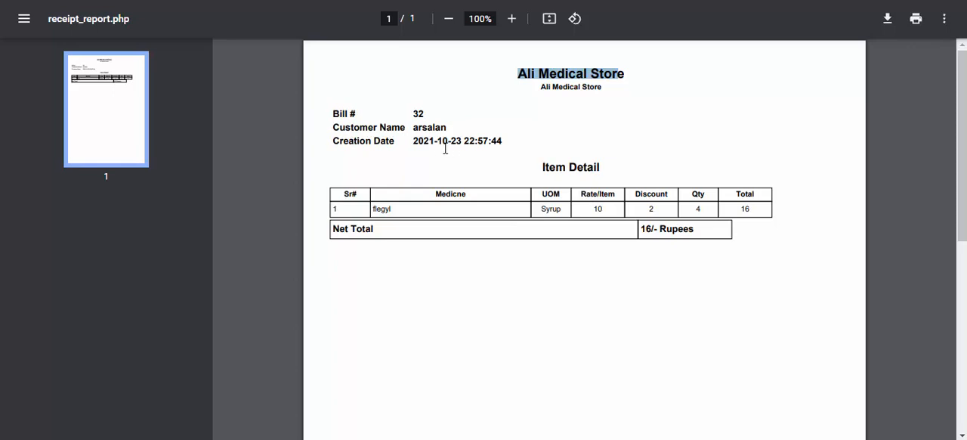
left_click_drag(415, 146, 473, 144)
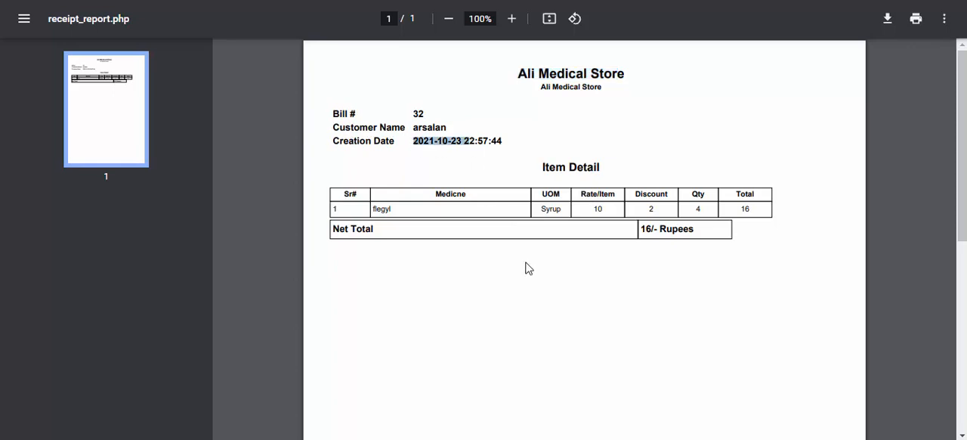
double_click(392, 211)
double_click(561, 210)
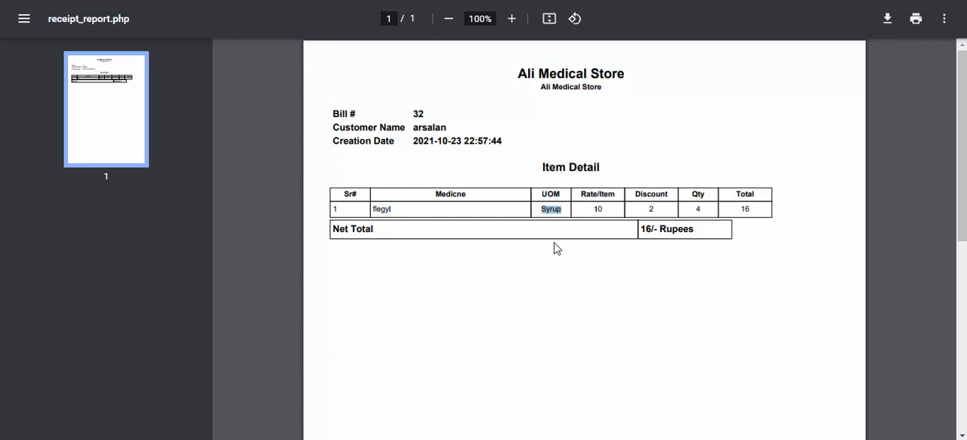
scroll(540, 283, "down", 2)
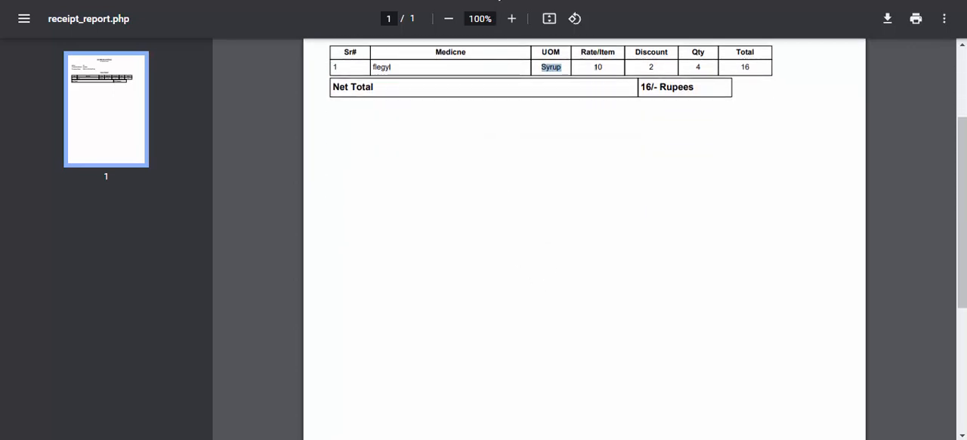
key("ctrl+w")
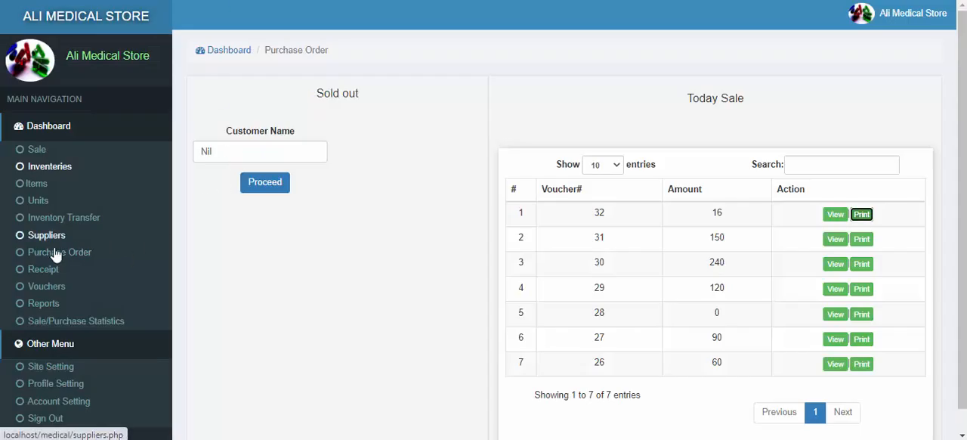
Step: Open the list of all sale vouchers, view the printable bill for voucher 32 and close it
left_click(46, 289)
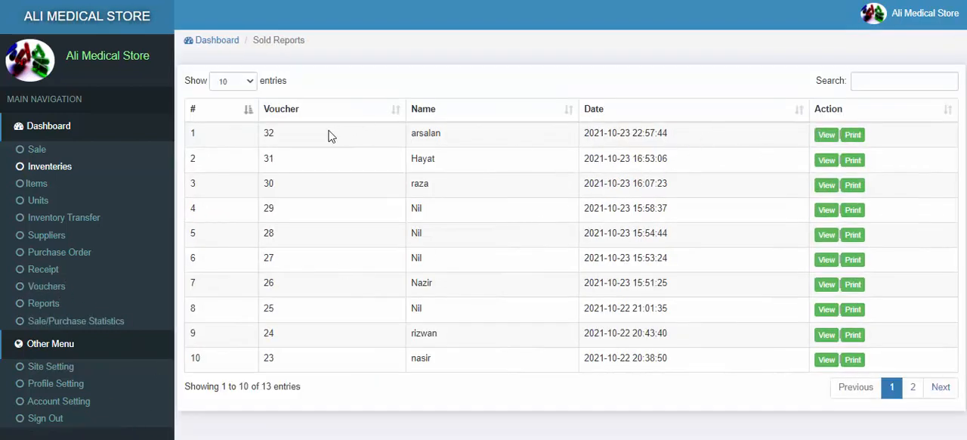
left_click(854, 135)
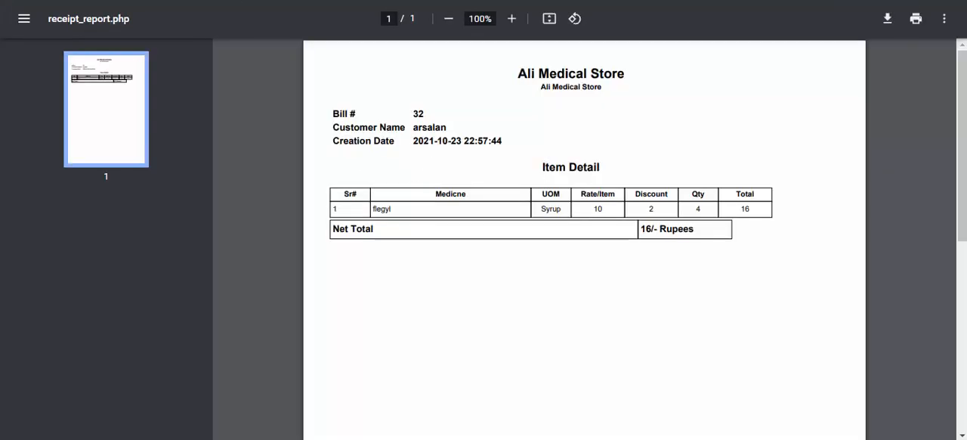
key("ctrl+w")
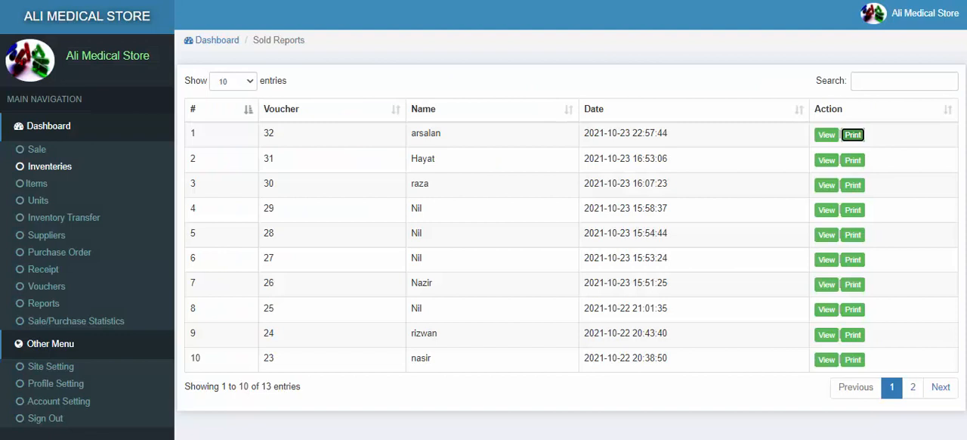
Step: Generate the stock report with the ending stock set to 0
left_click(41, 308)
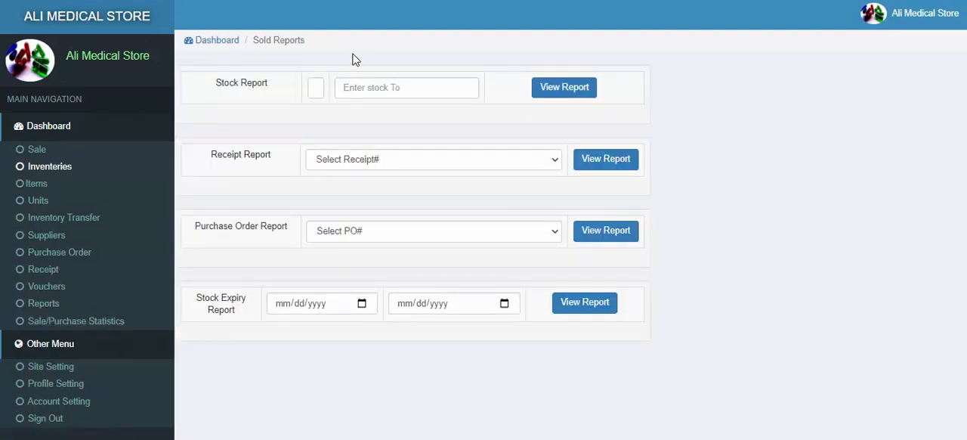
left_click(323, 90)
left_click(349, 88)
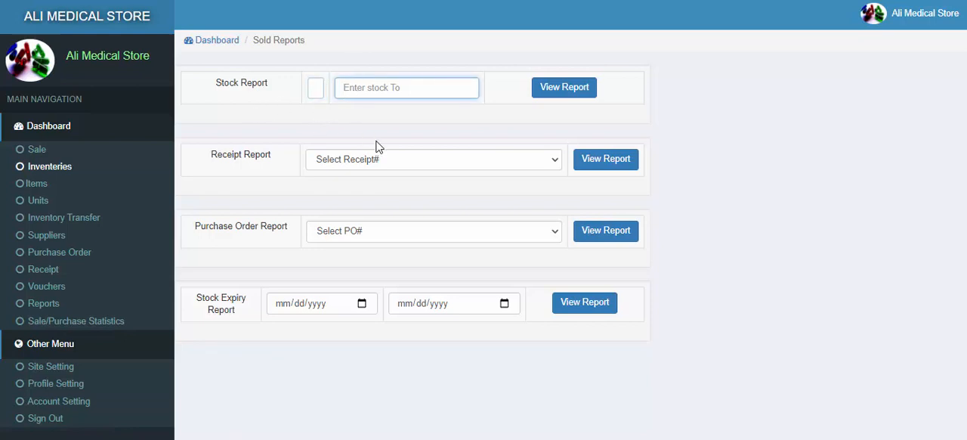
left_click(317, 92)
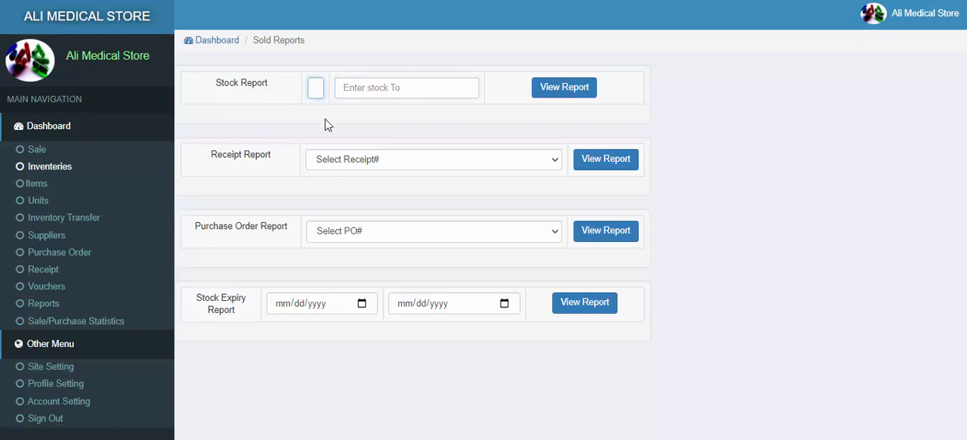
left_click(368, 91)
type("0")
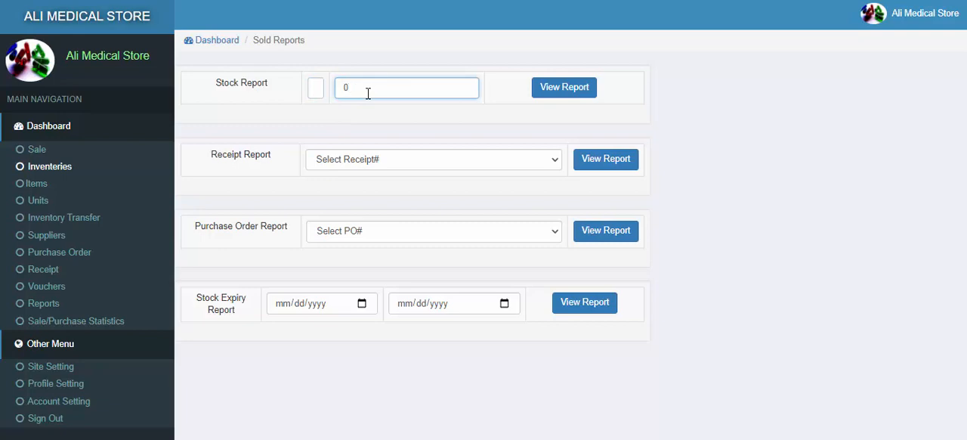
left_click(538, 89)
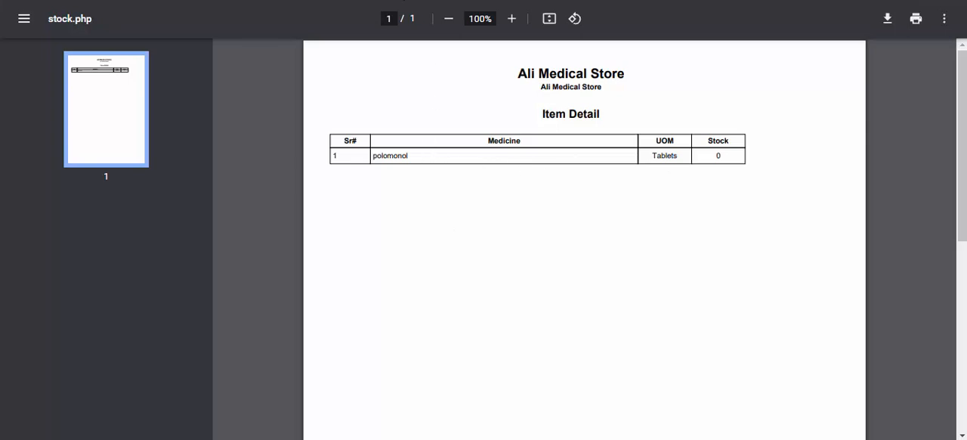
Step: Compare polomonol's stock and total value in the inventory list with the stock report
left_click(404, 0)
left_click(32, 165)
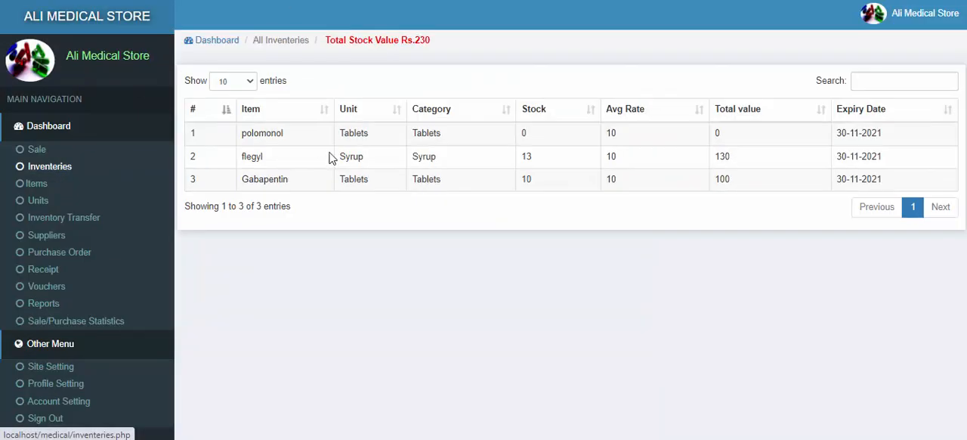
left_click_drag(242, 135, 297, 142)
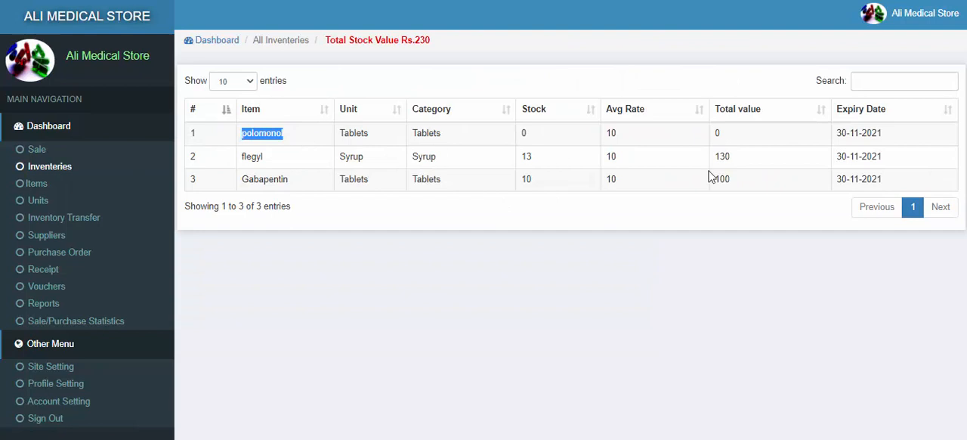
left_click(724, 140)
left_click_drag(725, 140, 709, 140)
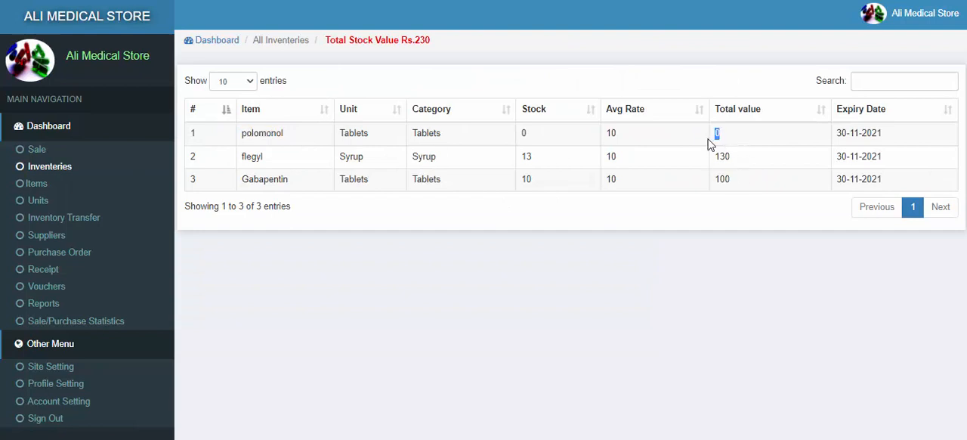
double_click(523, 133)
left_click(478, 0)
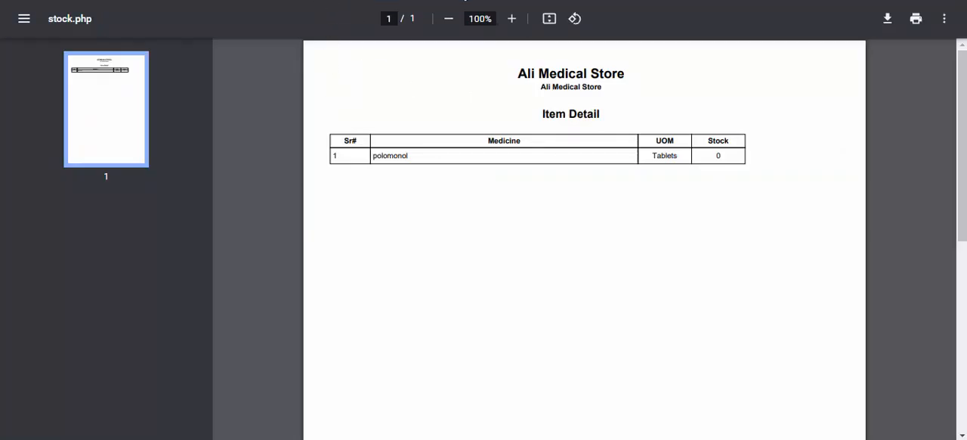
left_click(465, 0)
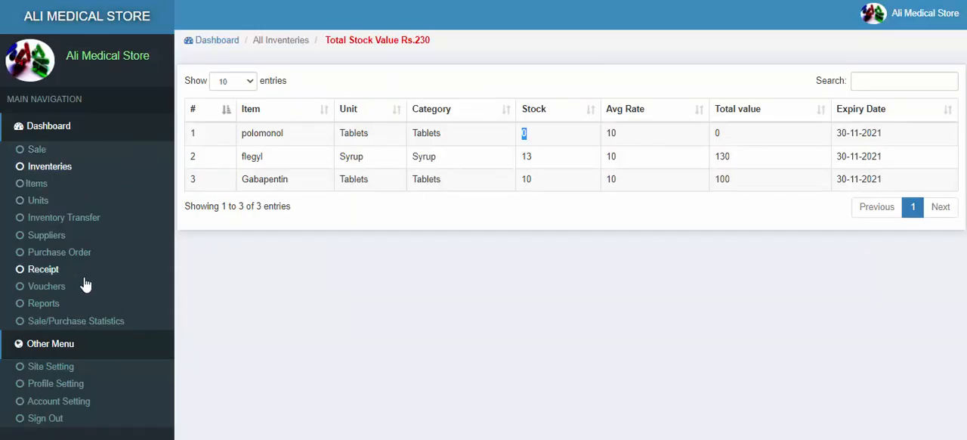
Step: Generate the stock report again with the ending stock set to 10, and return to the reports page
left_click(47, 303)
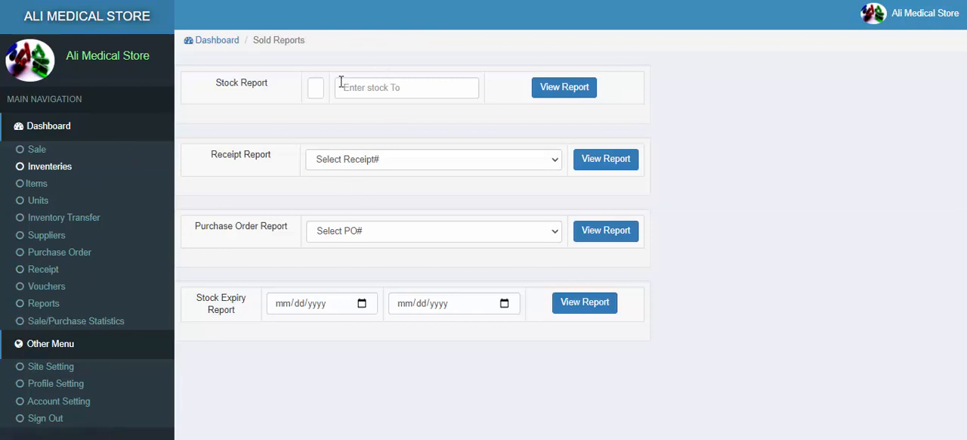
left_click(317, 88)
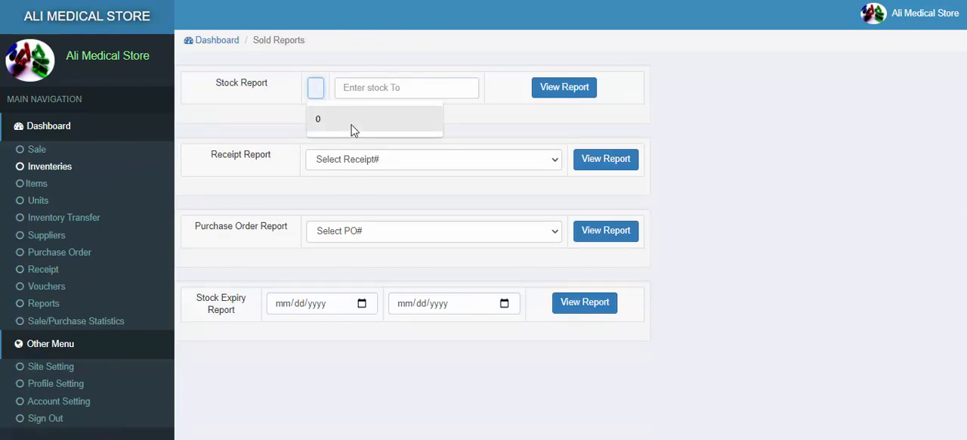
left_click(352, 129)
key("Tab")
type("1")
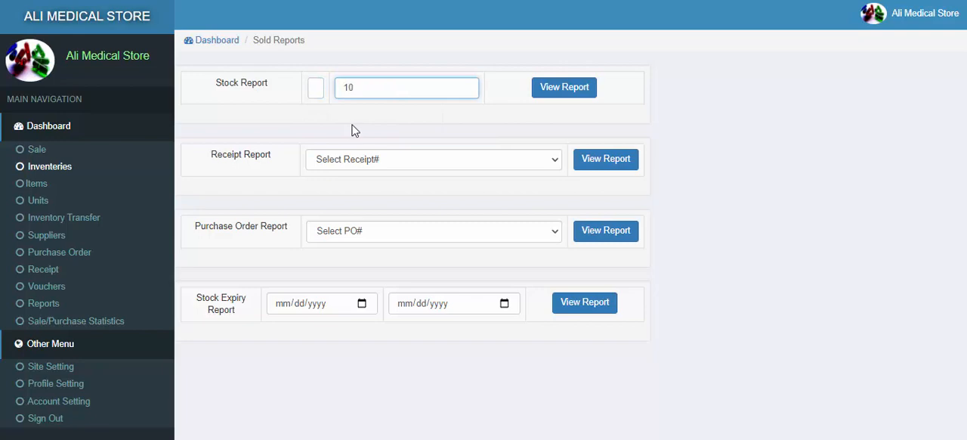
left_click(565, 89)
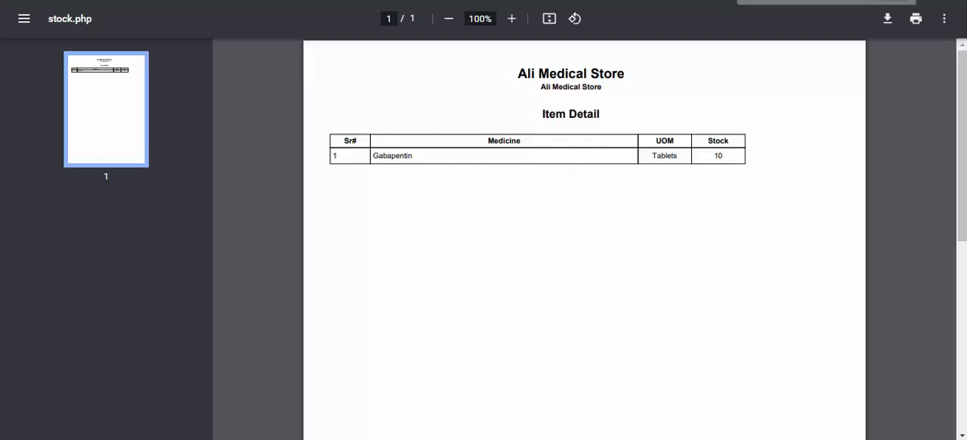
left_click(786, 1)
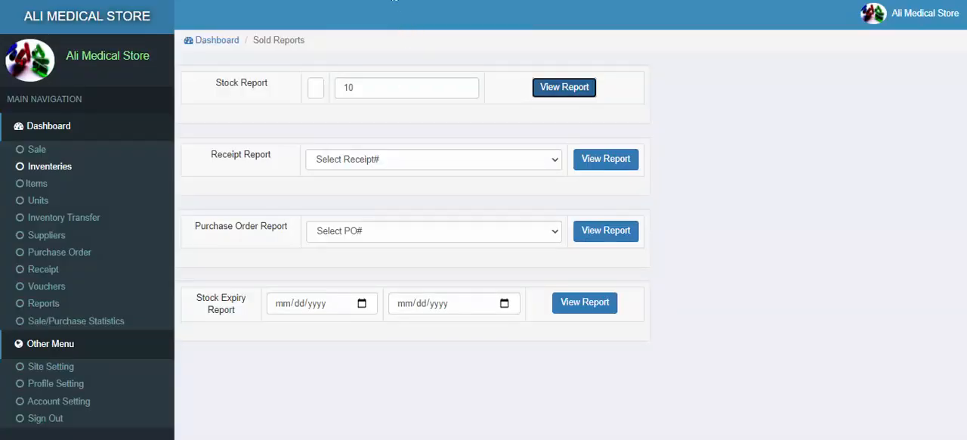
Step: Try the stock report with a different starting stock and 10 as the ending stock, and close the open reports
left_click(318, 87)
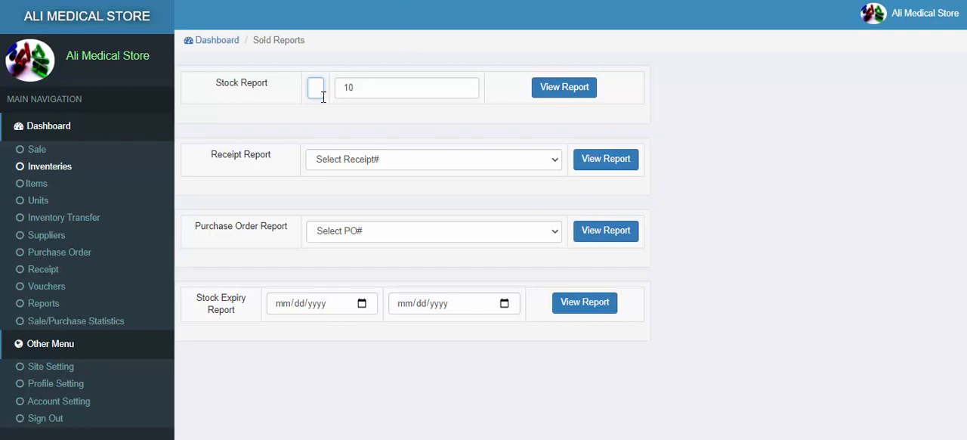
left_click(555, 92)
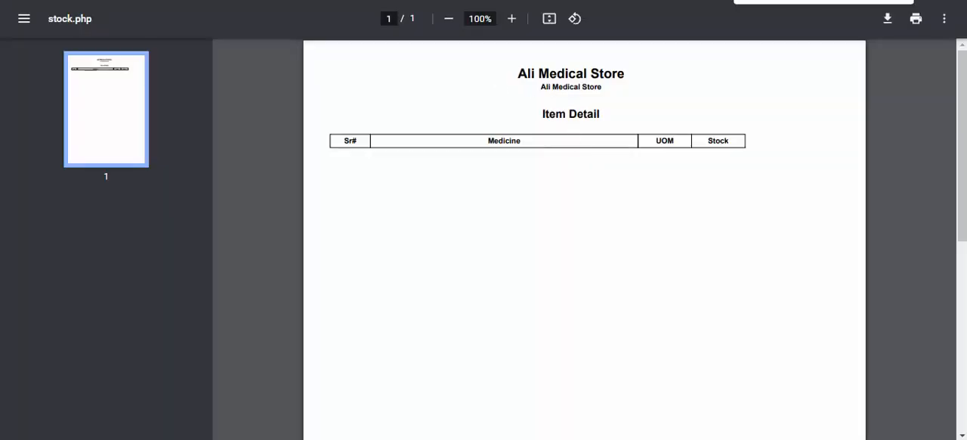
key("ctrl+w")
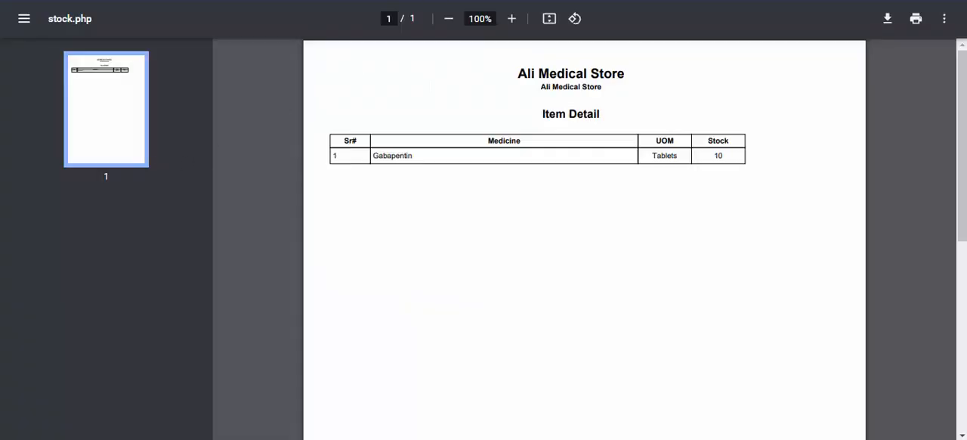
key("ctrl+w")
Step: Check the items' stock and total values in the inventory list, and return to the reports page
left_click(47, 168)
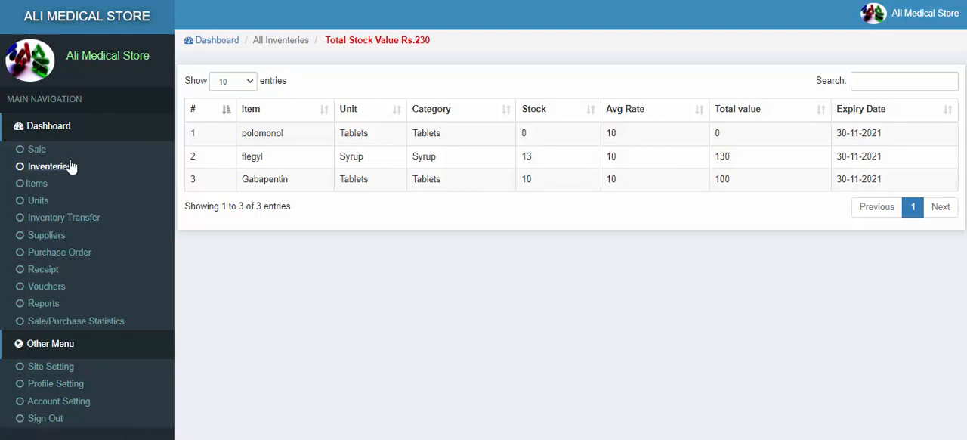
left_click(45, 302)
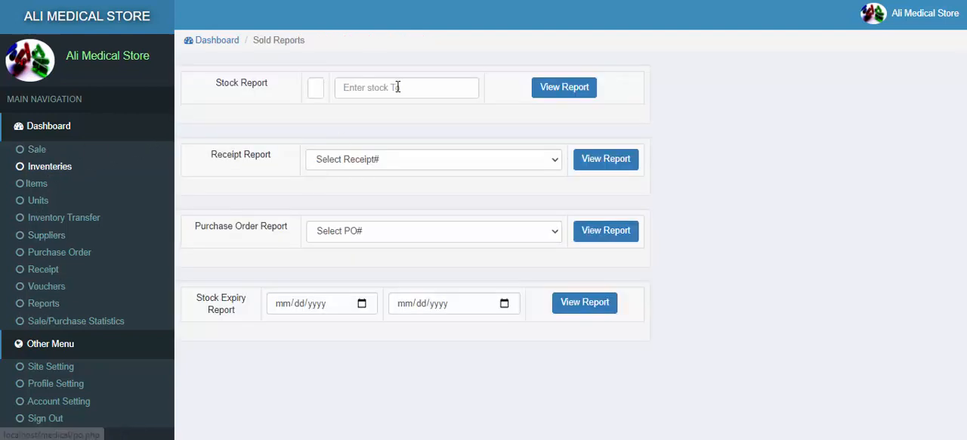
Step: Generate the stock report with 0 as the starting stock and 10 as the ending stock, and return to the reports page
left_click(399, 87)
left_click(317, 87)
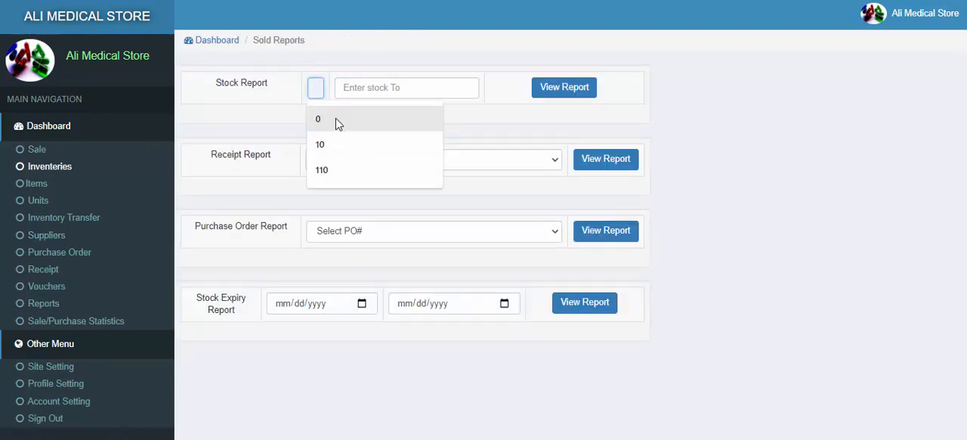
left_click(336, 119)
left_click(339, 122)
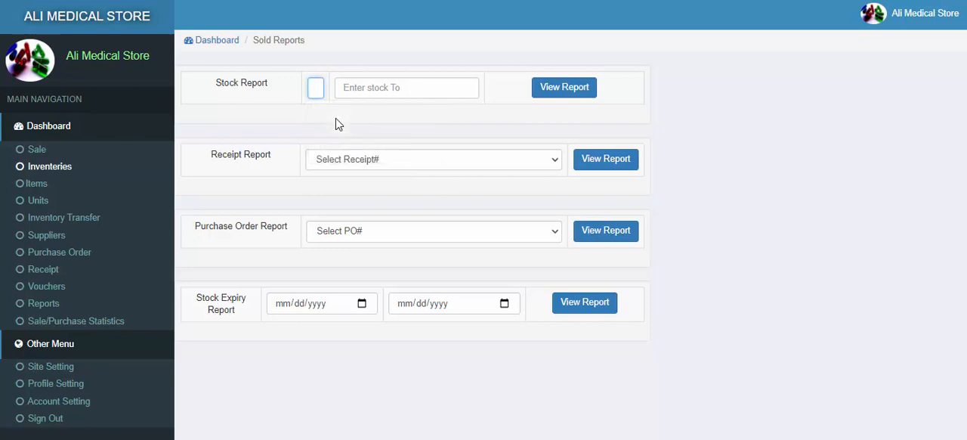
key("Tab")
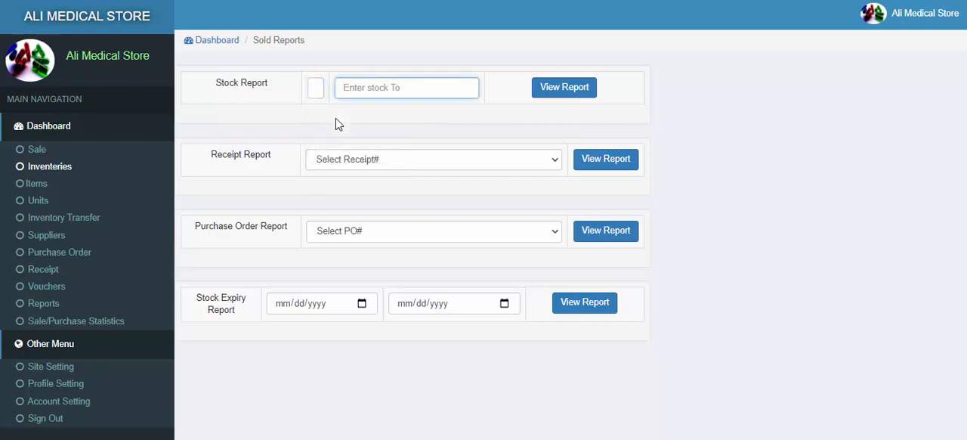
type("10")
left_click(549, 87)
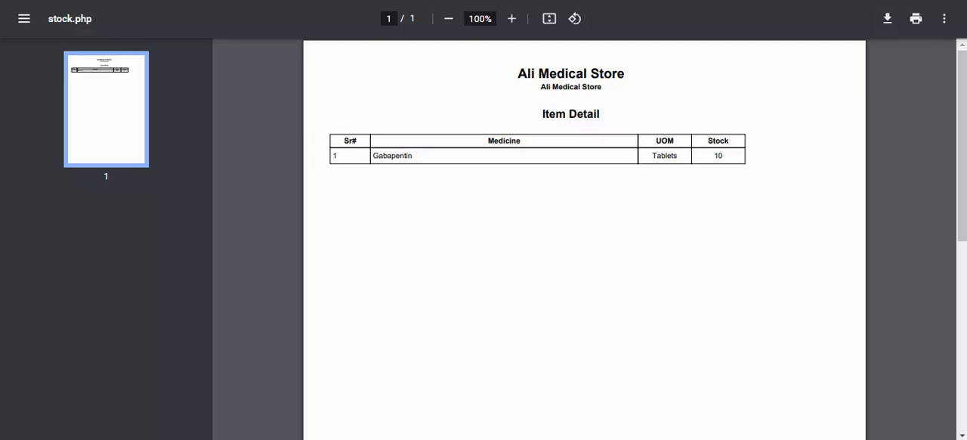
left_click(297, 0)
left_click_drag(378, 91, 339, 96)
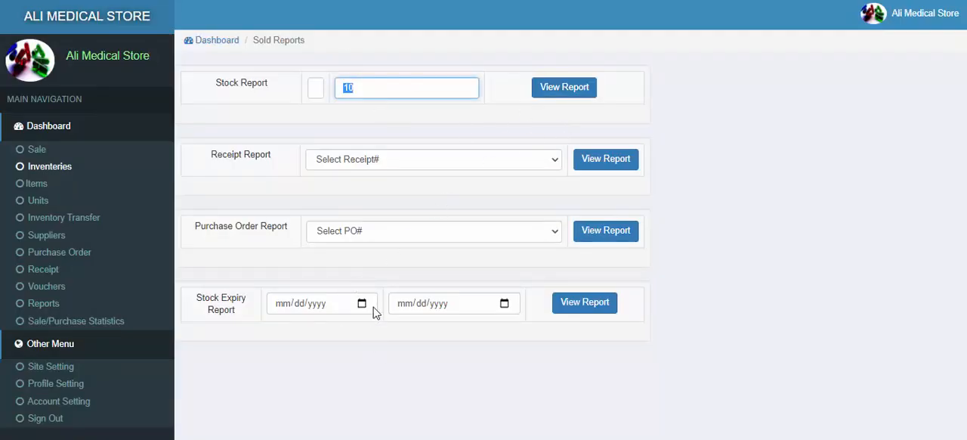
left_click(344, 0)
left_click(297, 0)
Step: Generate the receipt report for receipt 54, check its supplier and purchase order number, and close it
left_click(426, 162)
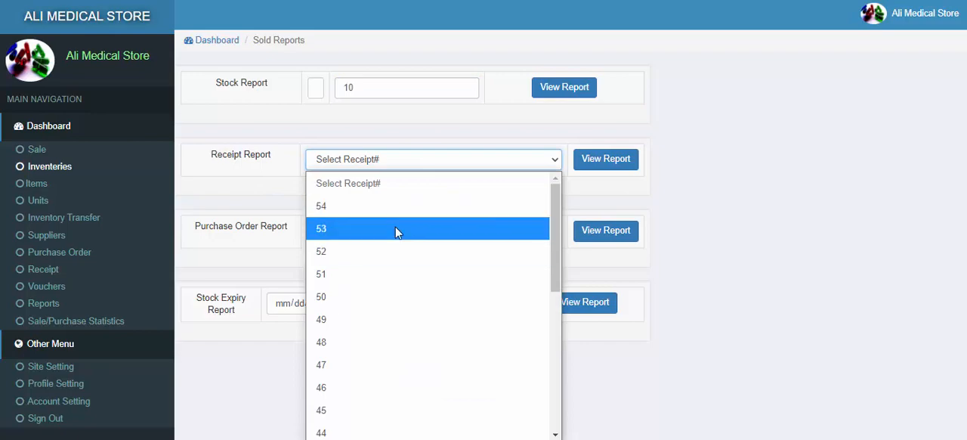
left_click(367, 208)
left_click(579, 160)
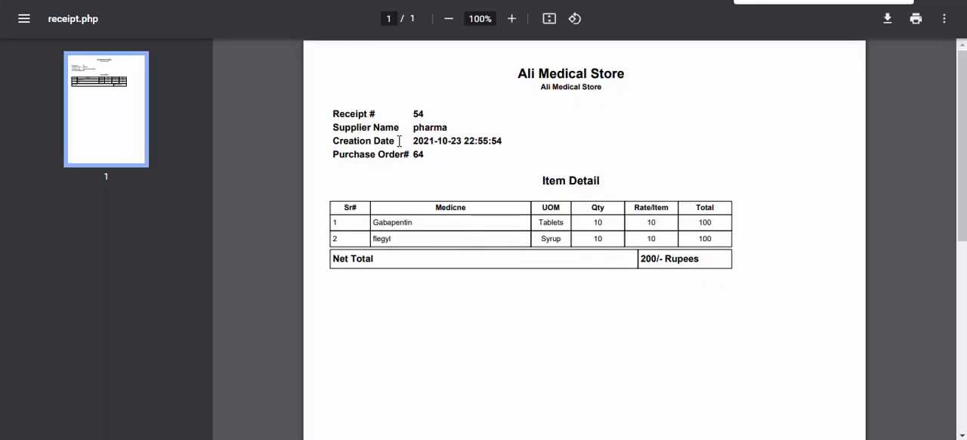
left_click_drag(415, 128, 484, 129)
left_click(484, 159)
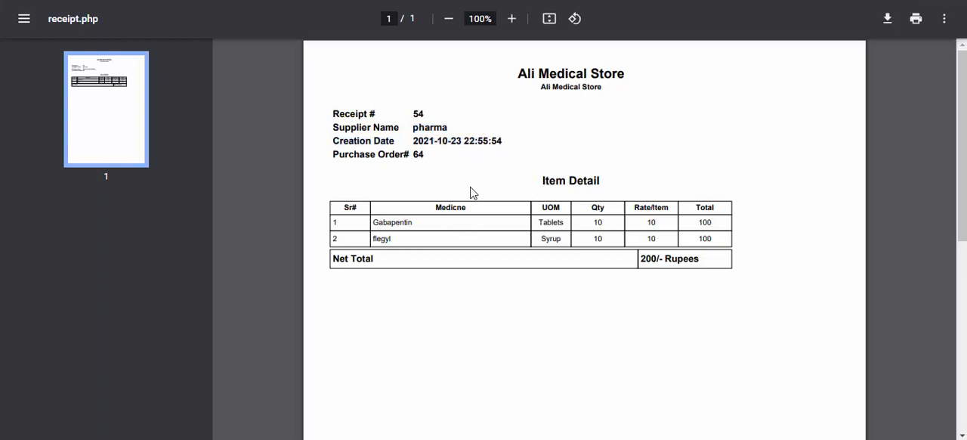
double_click(418, 155)
key("ctrl+w")
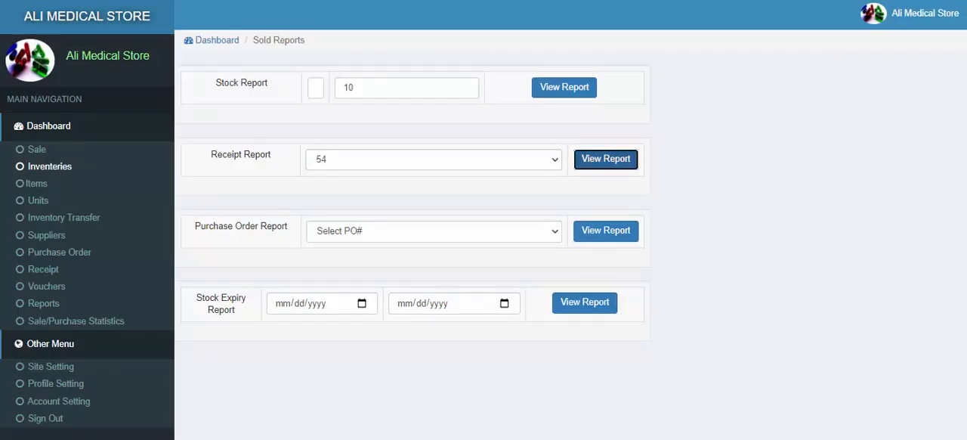
Step: Generate the purchase order report for PO 64, check the order and item statuses, and close it
left_click(368, 235)
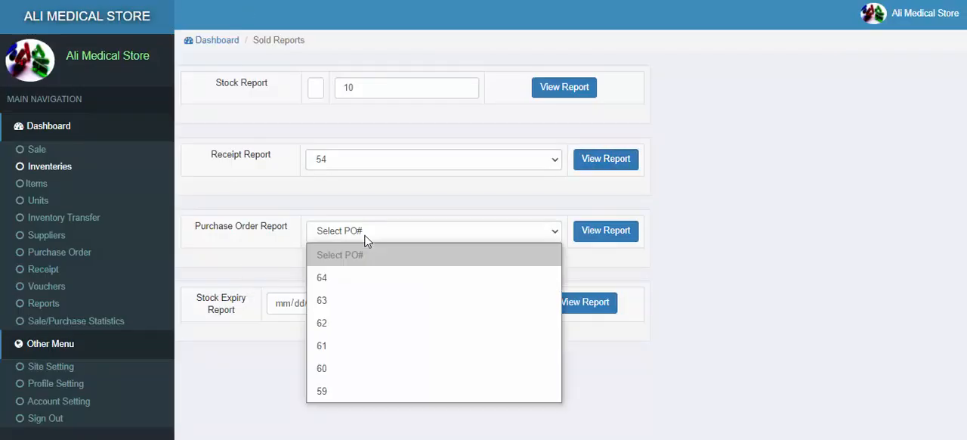
left_click(349, 285)
left_click(582, 234)
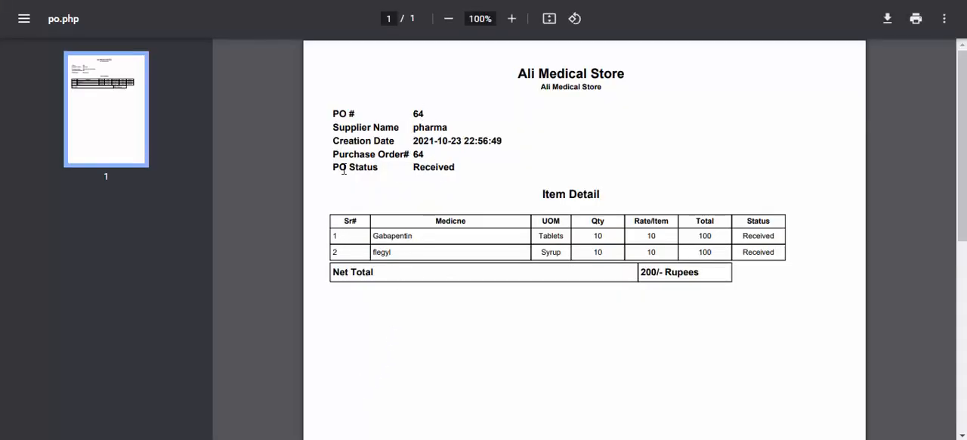
left_click_drag(333, 168, 408, 167)
left_click(473, 175)
left_click_drag(742, 231, 741, 262)
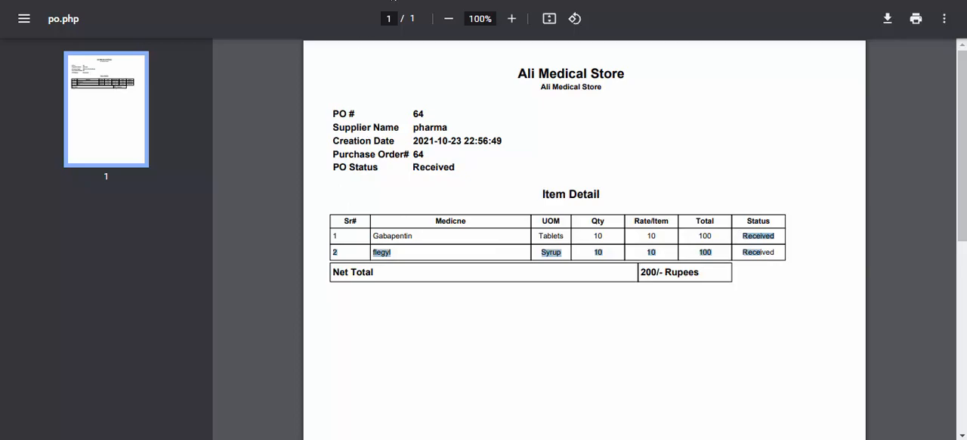
left_click(392, 0)
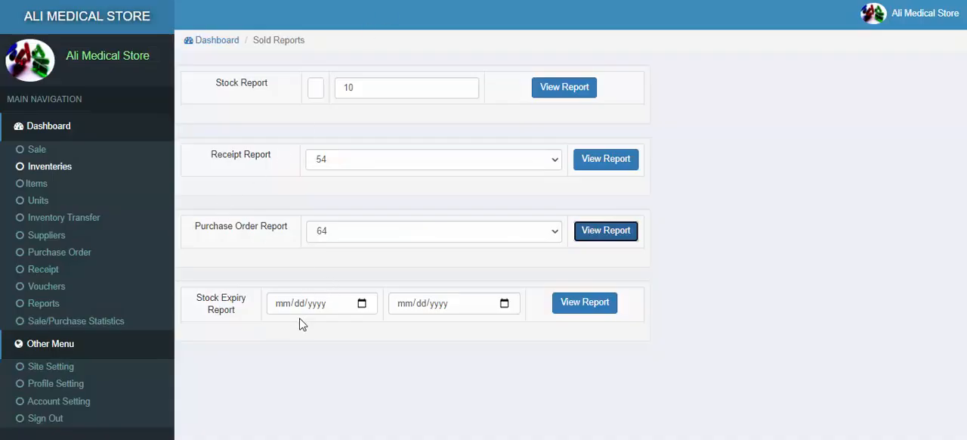
Step: Generate the stock expiry report for the period from 10/23/2021 to 11/30/2021
left_click(362, 306)
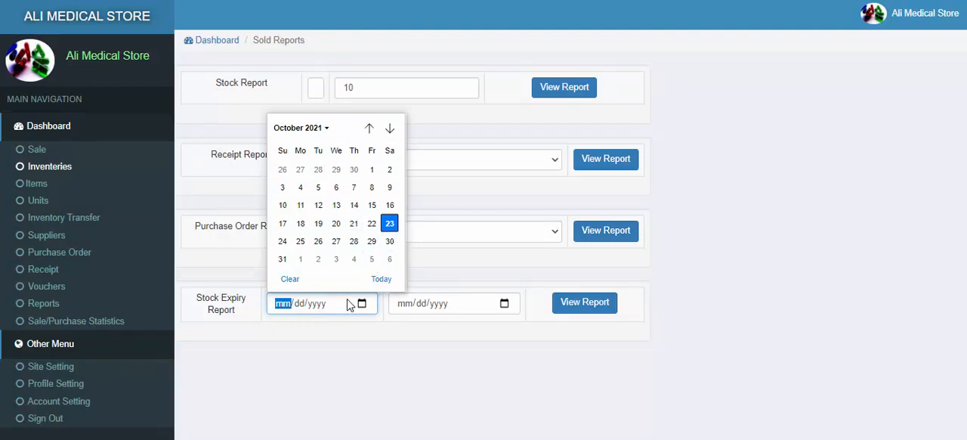
left_click(389, 224)
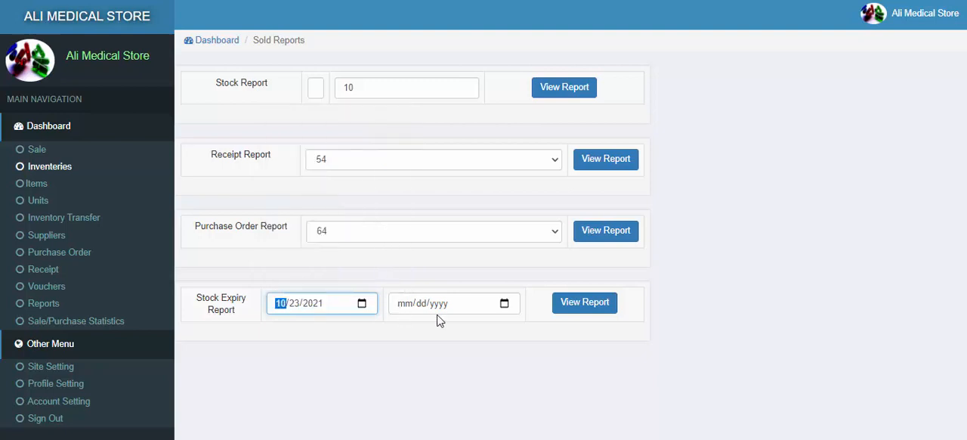
left_click(504, 307)
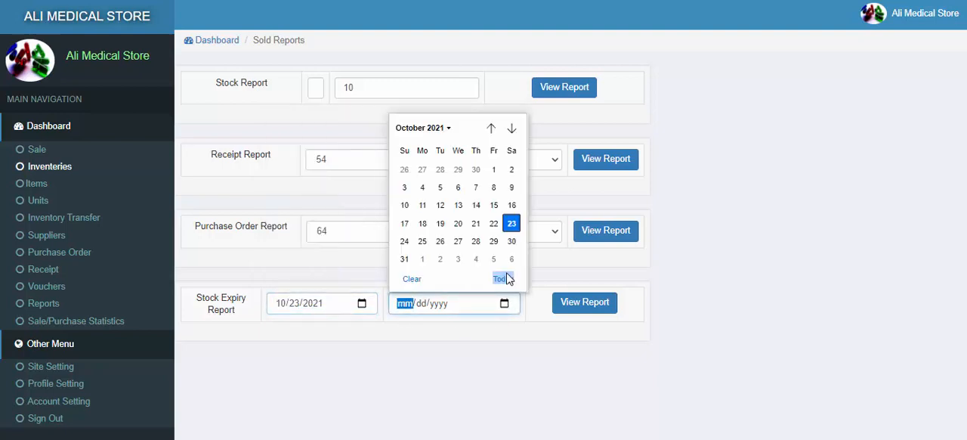
left_click(513, 130)
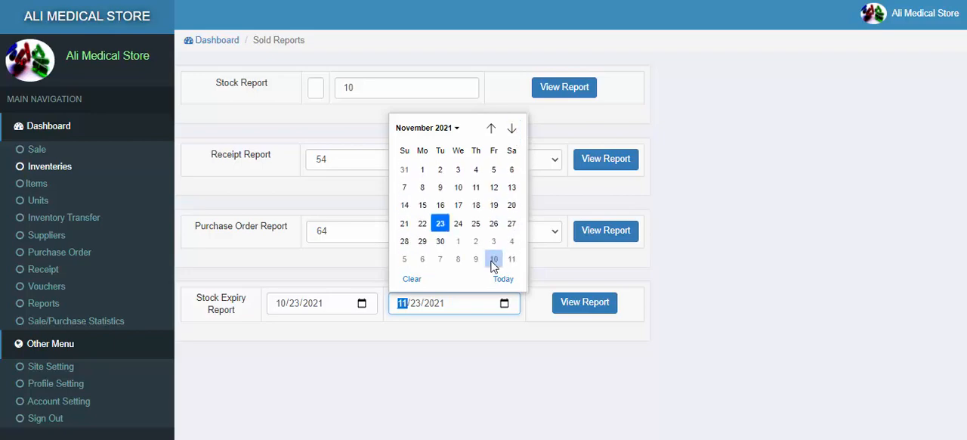
left_click(448, 241)
left_click(579, 302)
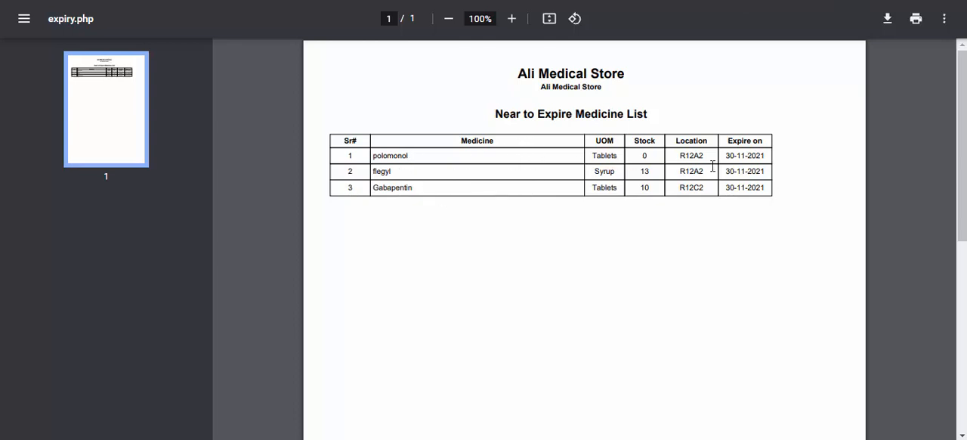
Step: Examine the expiry dates, stock and locations of the medicines in the near-to-expire list, and close the report
left_click_drag(727, 156, 765, 156)
left_click_drag(727, 171, 756, 187)
left_click(640, 155)
left_click_drag(722, 155, 752, 159)
left_click_drag(641, 171, 691, 185)
left_click(666, 190)
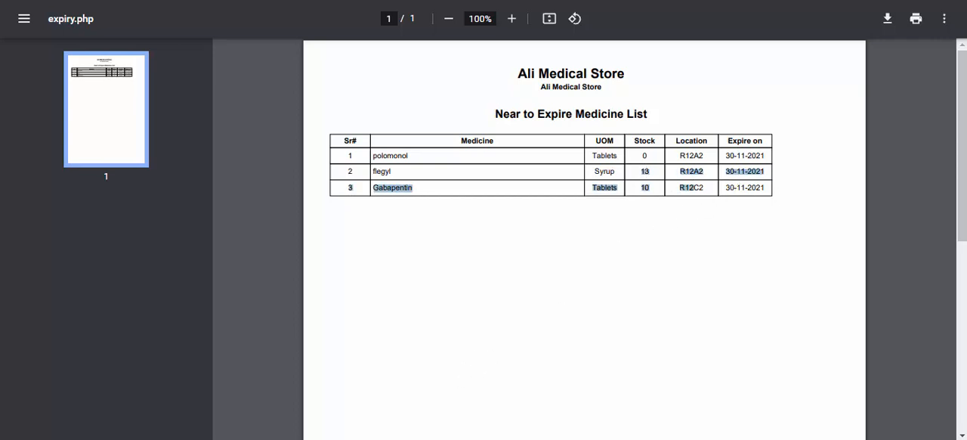
key("ctrl+w")
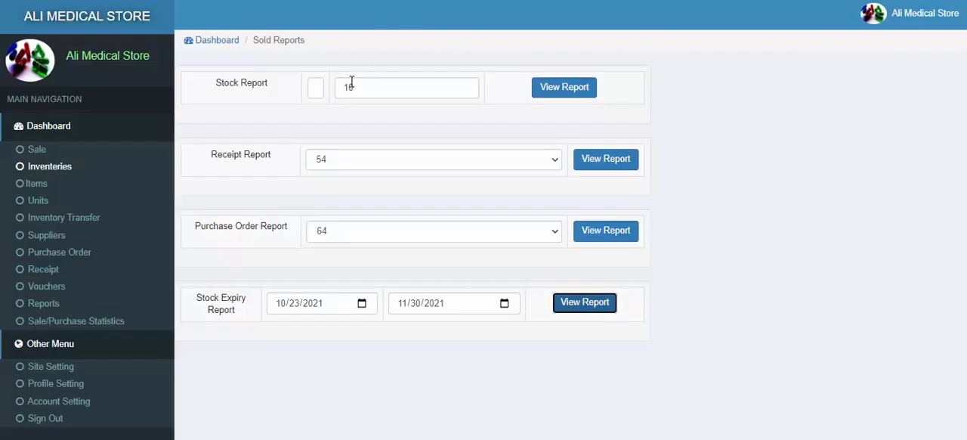
Step: Examine today's, the monthly and the yearly sale values in the sale/purchase statistics
left_click(51, 323)
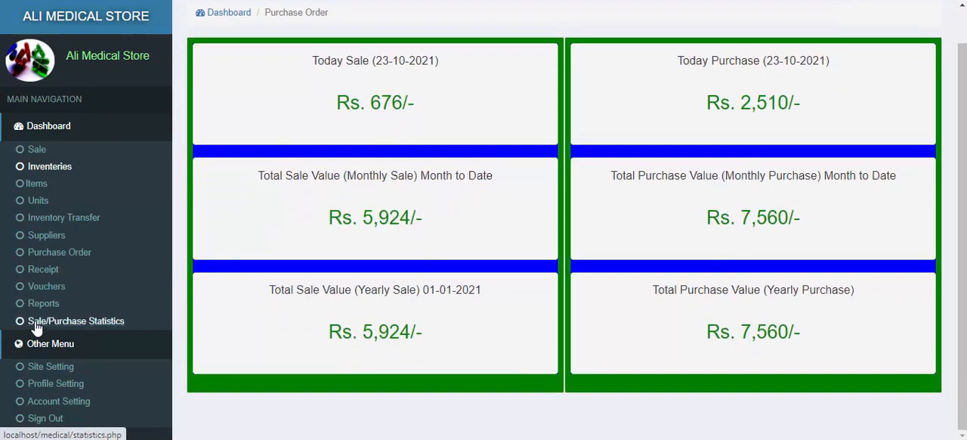
left_click(38, 326)
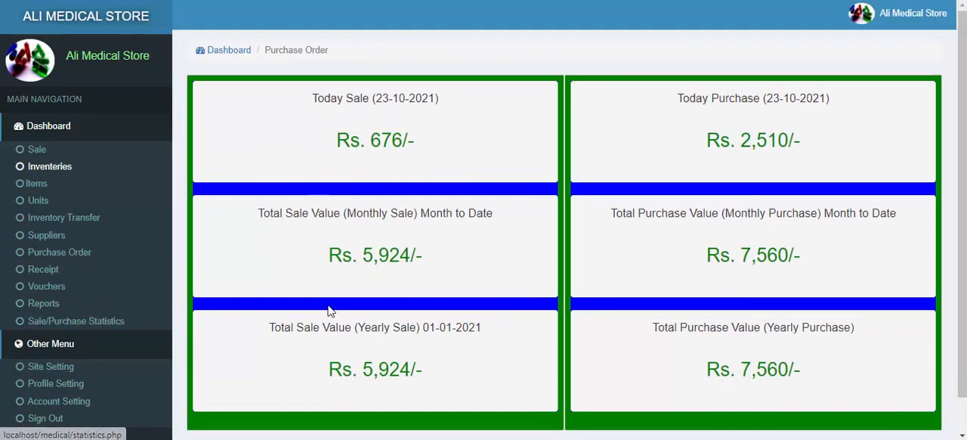
scroll(319, 297, "down", 1)
scroll(337, 289, "up", 1)
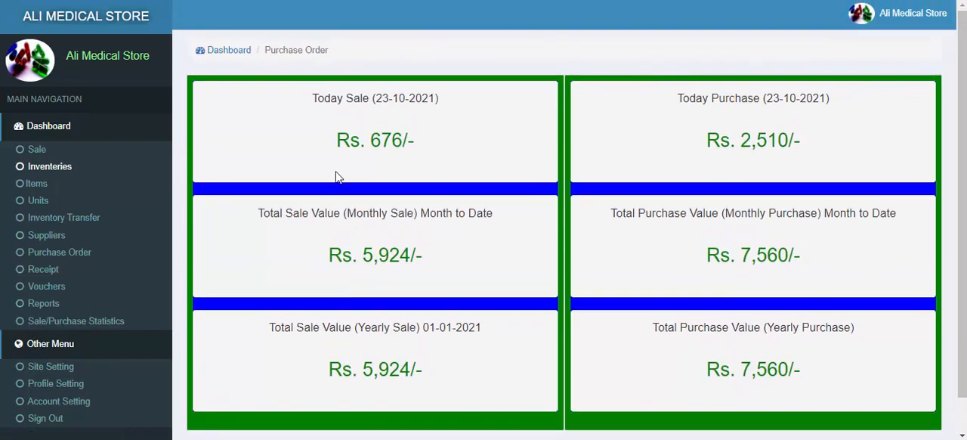
left_click_drag(370, 140, 403, 141)
scroll(356, 215, "down", 1)
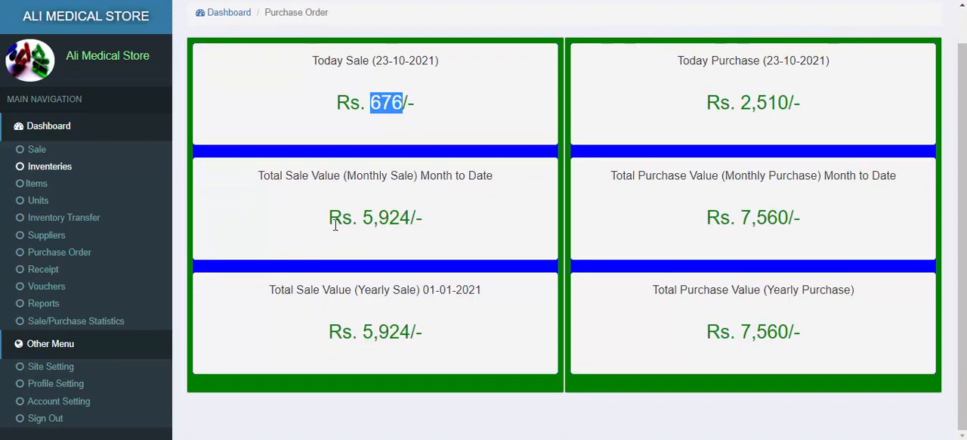
left_click_drag(361, 215, 393, 210)
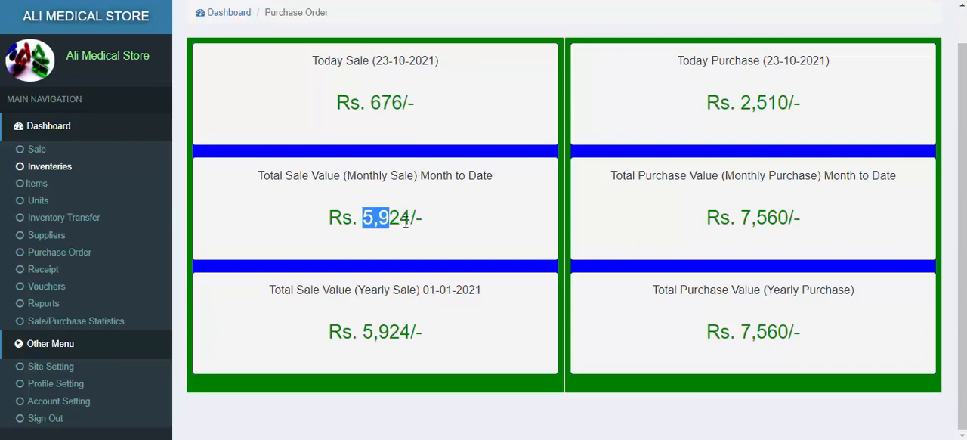
left_click(395, 222)
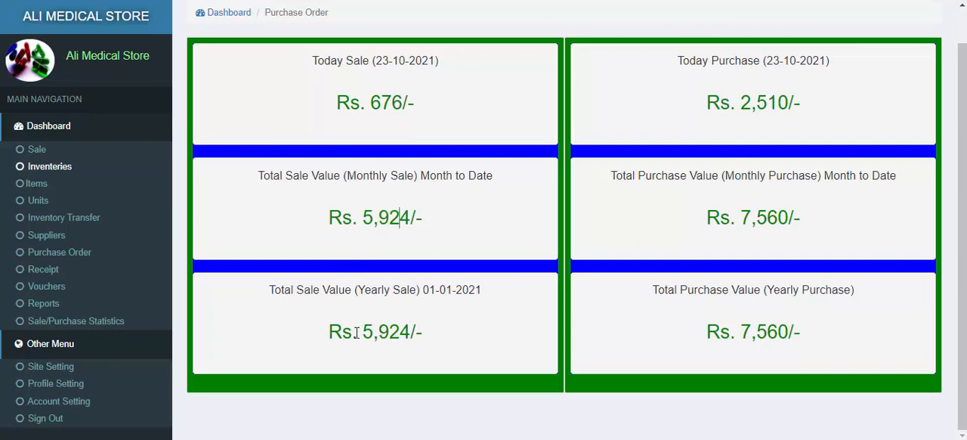
left_click_drag(329, 333, 425, 335)
left_click_drag(371, 221, 432, 225)
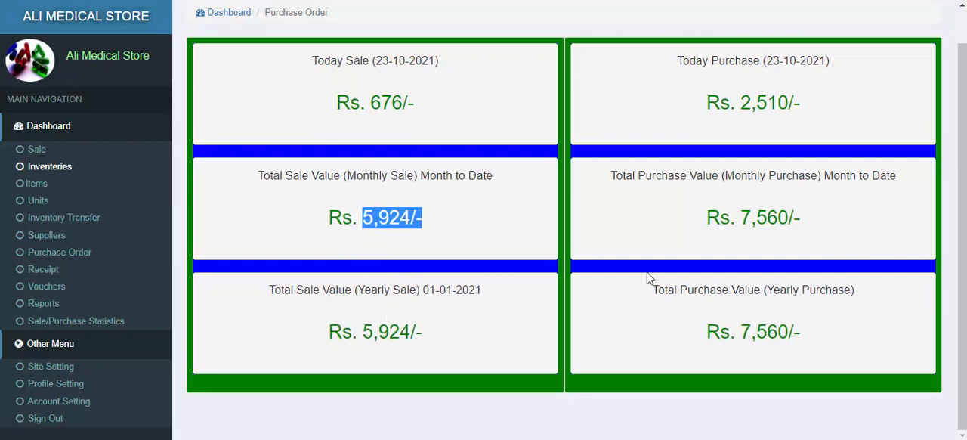
Step: Examine today's, the monthly and the yearly purchase values in the sale/purchase statistics
scroll(677, 230, "up", 1)
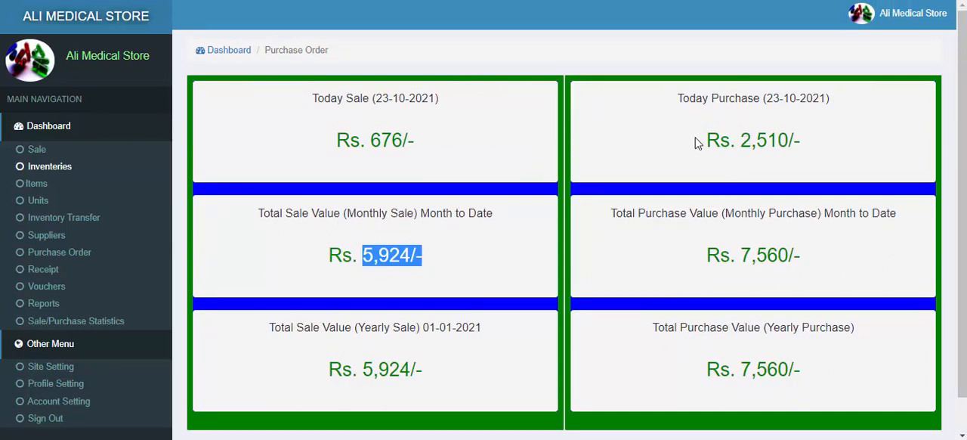
left_click_drag(697, 142, 758, 141)
left_click(789, 142)
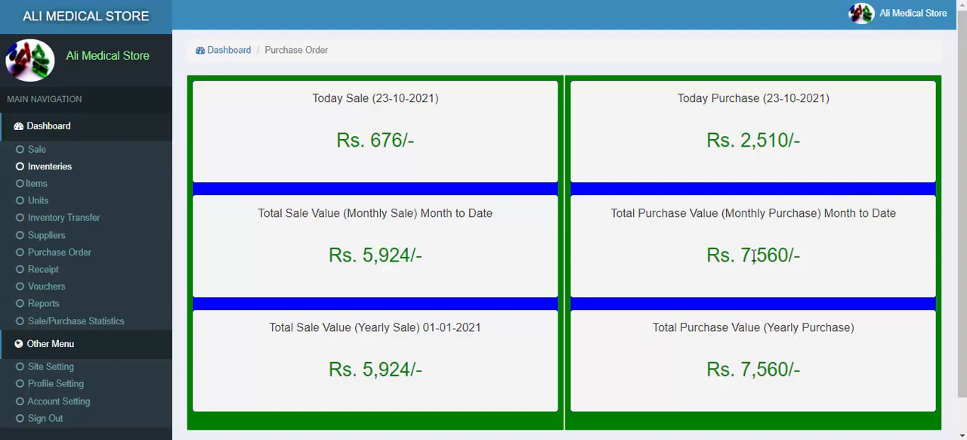
left_click_drag(740, 257, 787, 256)
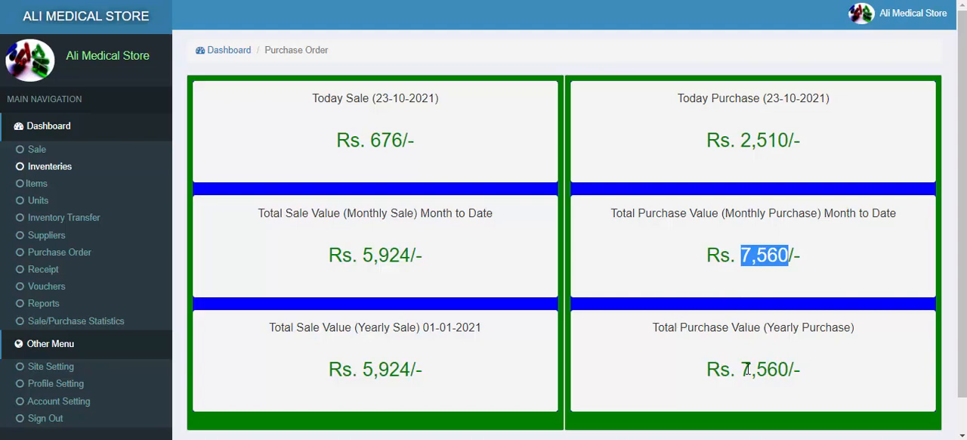
scroll(762, 366, "down", 1)
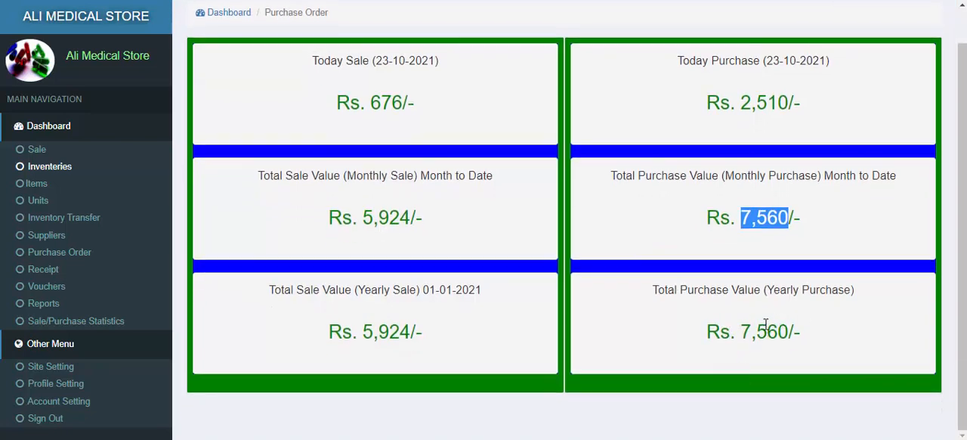
left_click(493, 321)
scroll(50, 263, "up", 1)
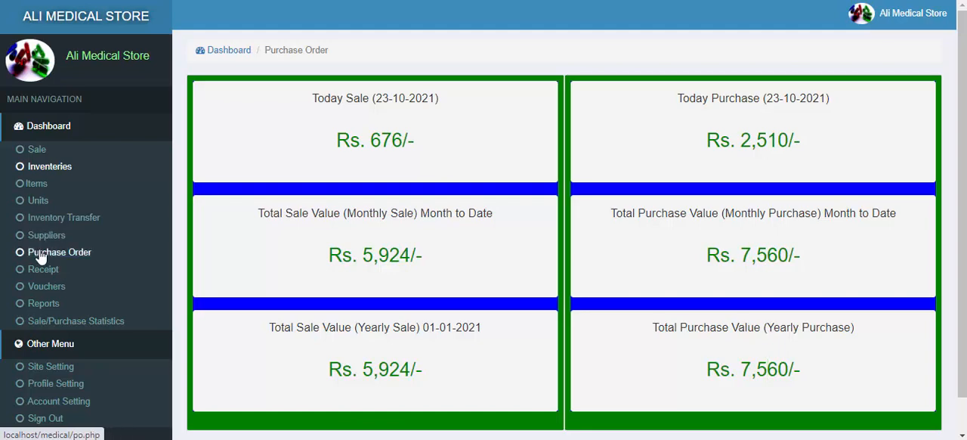
Step: Create a purchase order for the supplier pharma
left_click(41, 257)
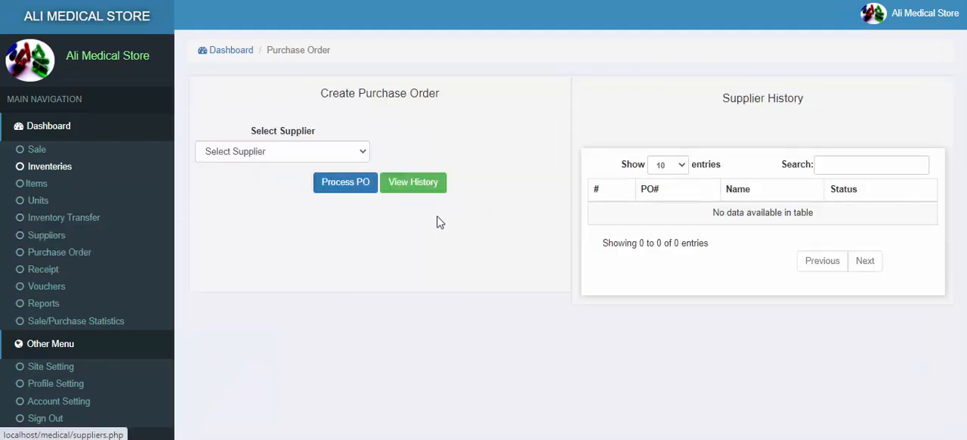
left_click(310, 151)
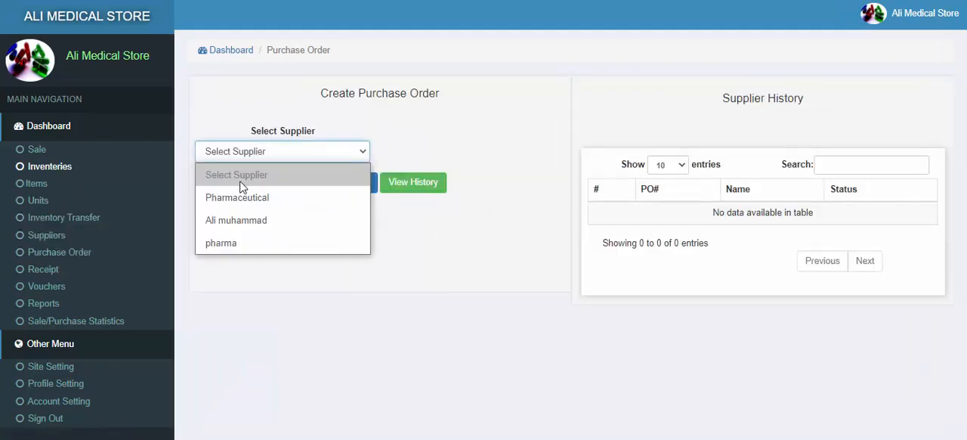
left_click(226, 242)
left_click(358, 184)
Step: Add flegyl to the purchase order with a quantity of 10 and a rate of 12 per piece
left_click(280, 159)
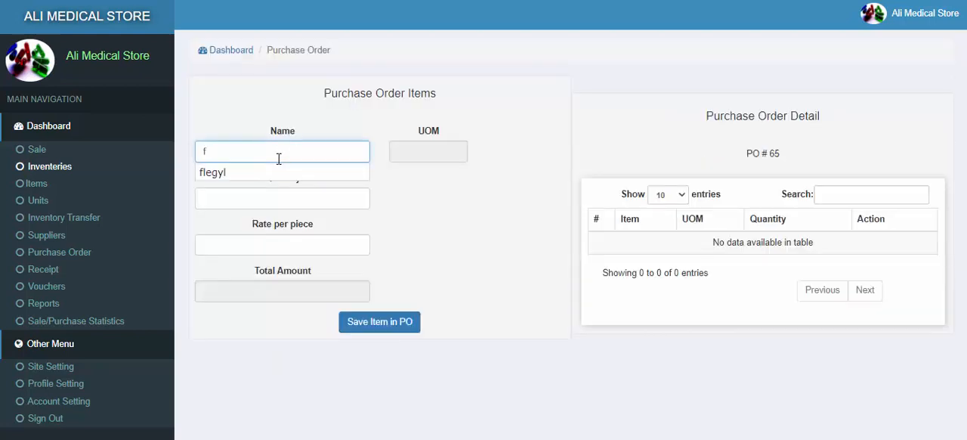
left_click(261, 172)
left_click(261, 195)
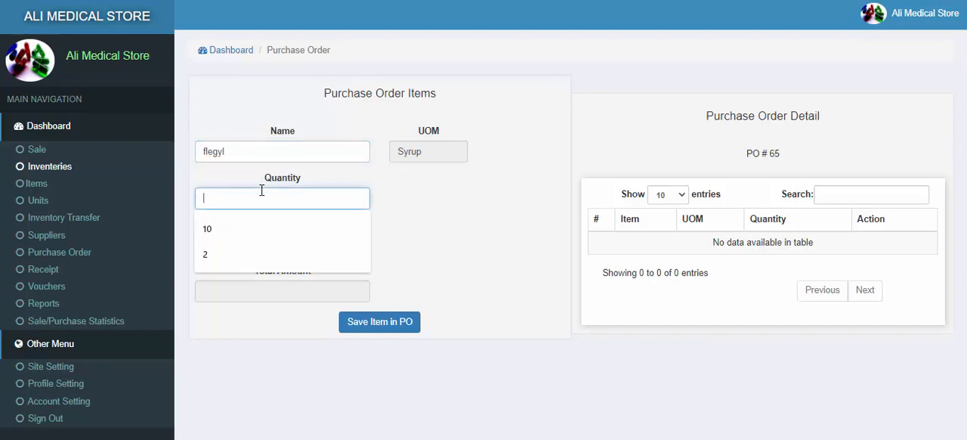
type("10")
key("Tab")
type("12")
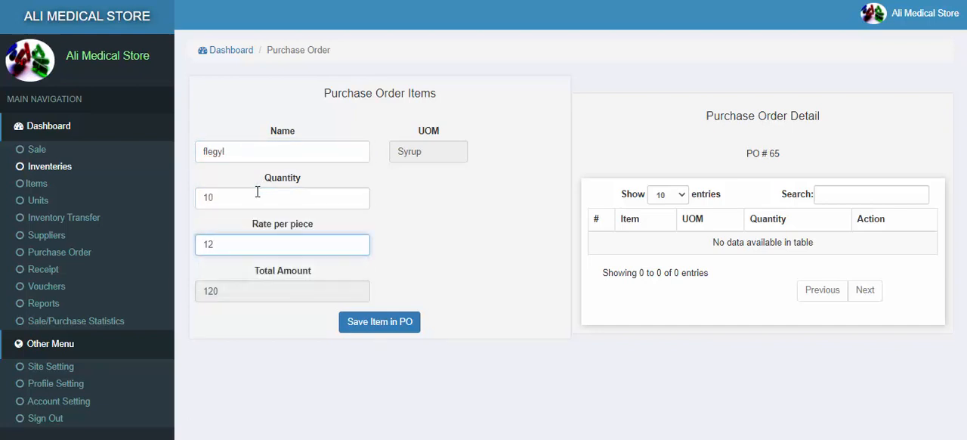
left_click(378, 322)
Step: Add Gabapentin to the purchase order with a quantity of 10 and a rate of 10 per piece
left_click(255, 158)
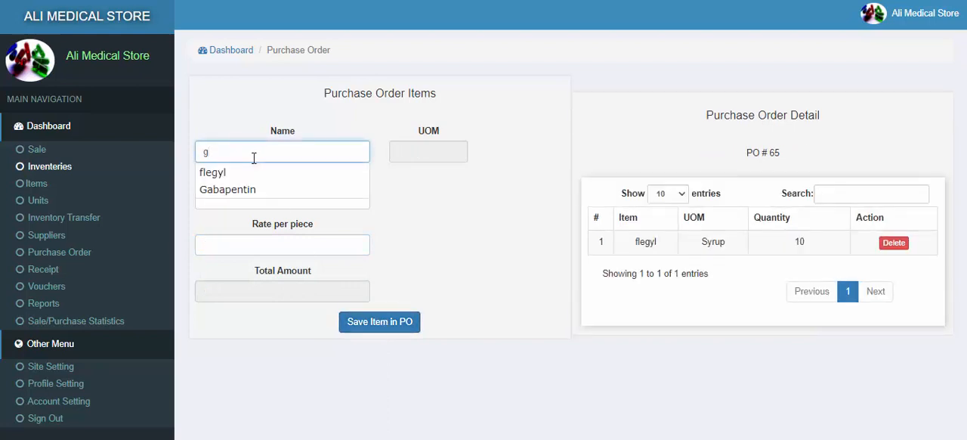
left_click(219, 189)
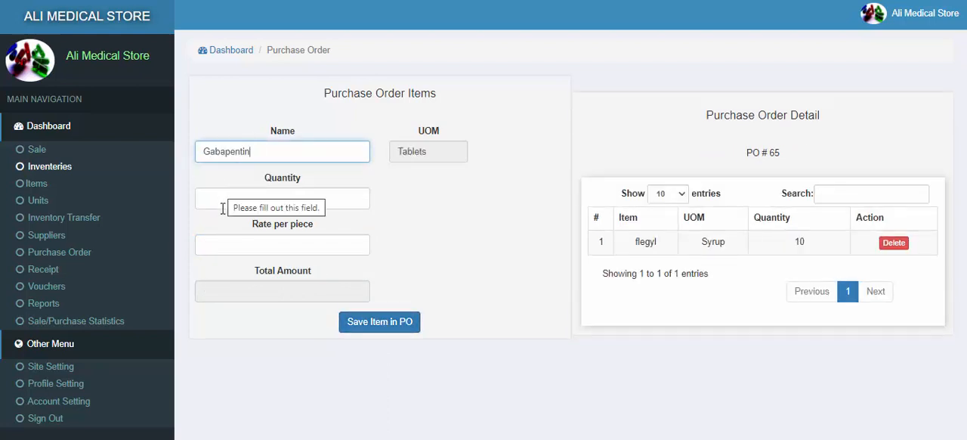
left_click(221, 200)
type("10")
key("Tab")
type("10")
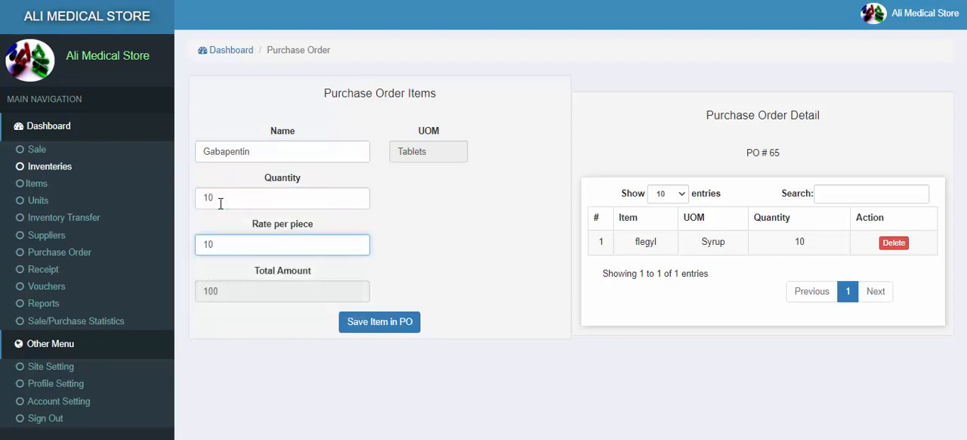
left_click(354, 324)
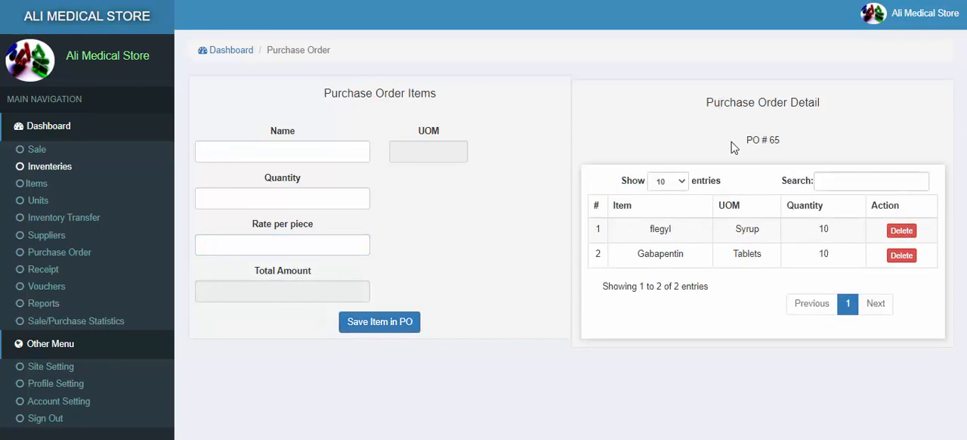
Step: Display the items of the newly created purchase order in the items receiving section
left_click(23, 252)
left_click(255, 155)
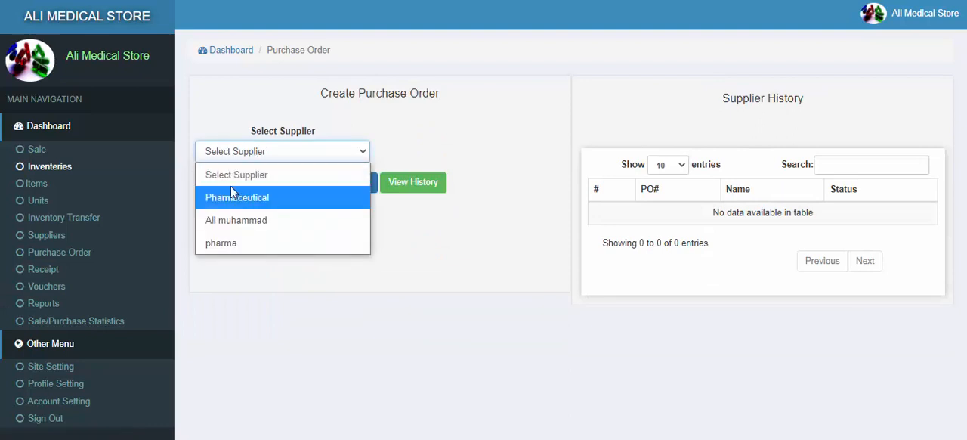
left_click(44, 269)
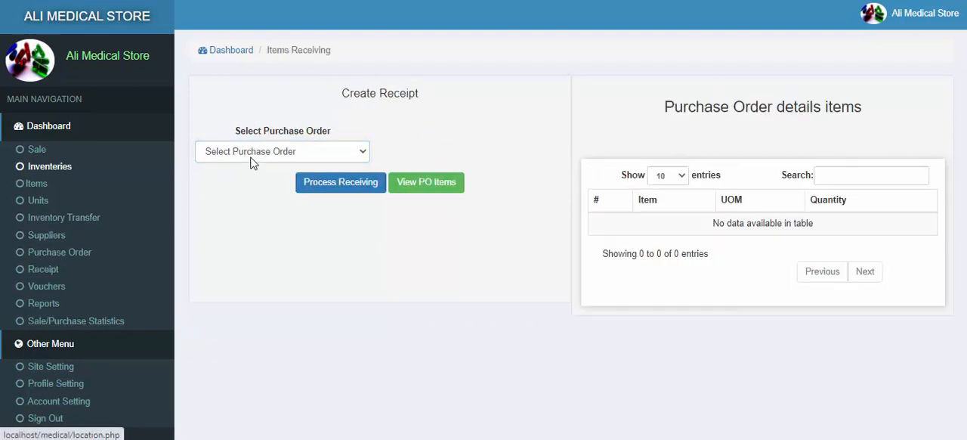
left_click(252, 155)
left_click(212, 220)
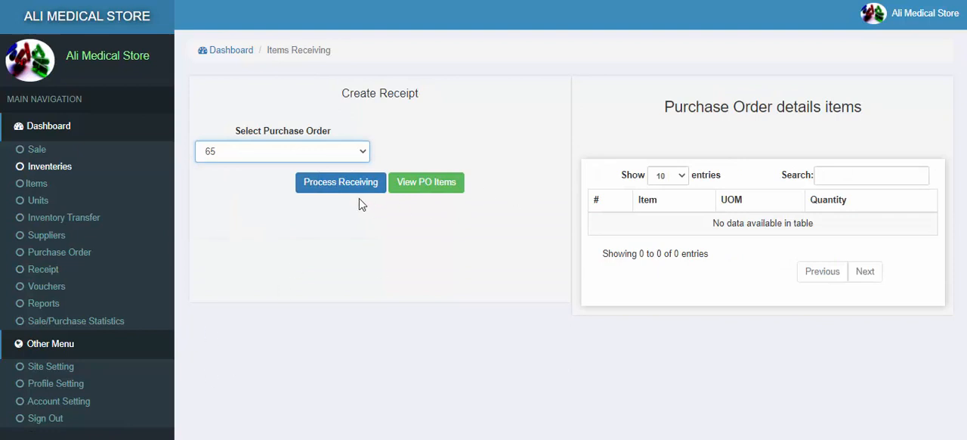
left_click(414, 189)
Step: Process receiving for the newly created purchase order to start its receipt
left_click(314, 150)
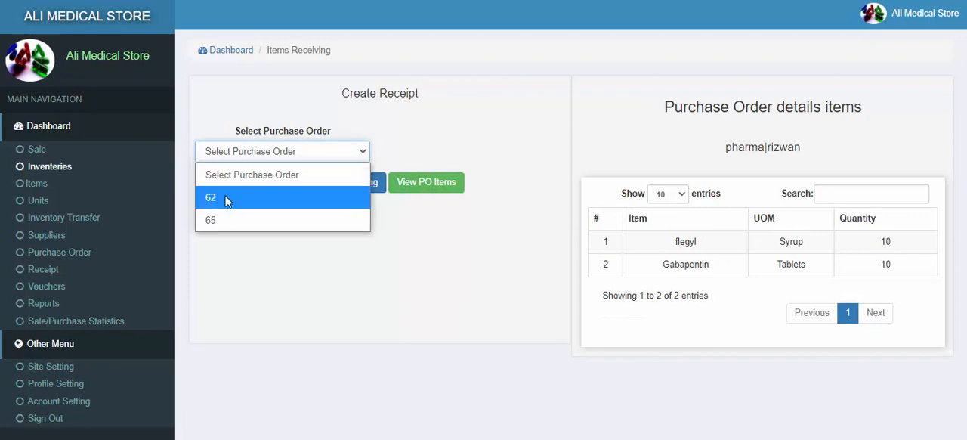
left_click(227, 198)
left_click(329, 187)
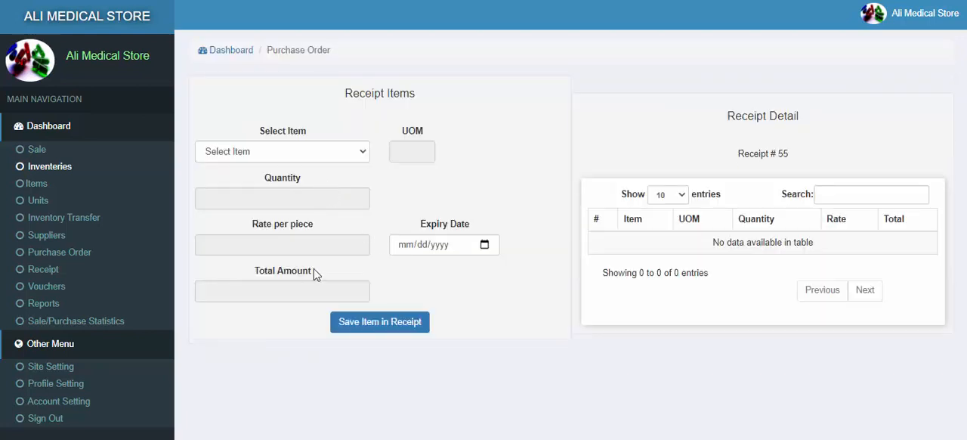
Step: Save flegyl in the receipt with the expiry date 11/29/2021
left_click(266, 153)
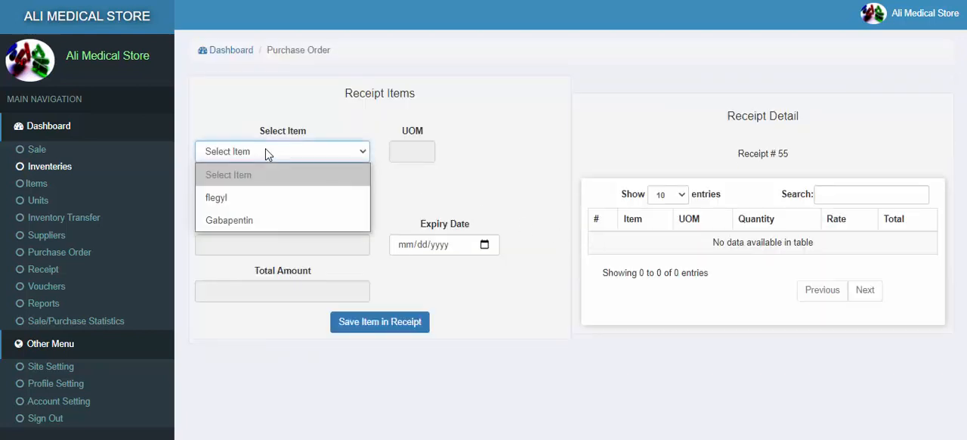
left_click(238, 196)
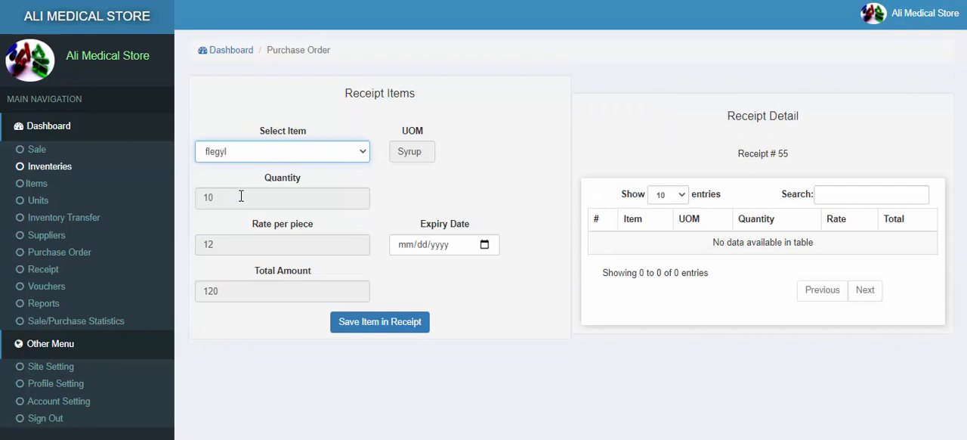
left_click(485, 245)
left_click(513, 273)
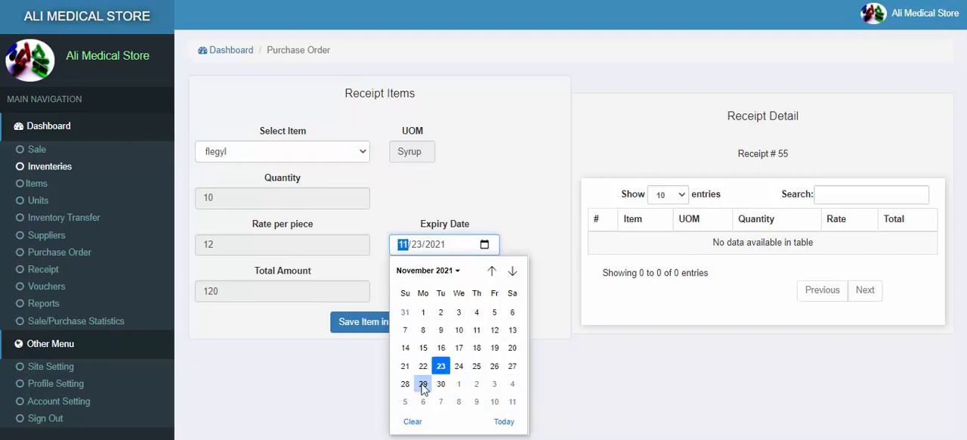
left_click(423, 385)
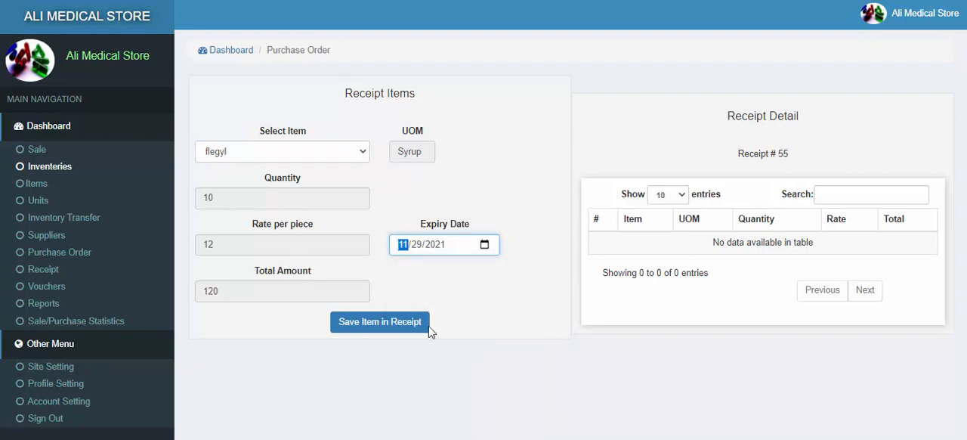
left_click(382, 327)
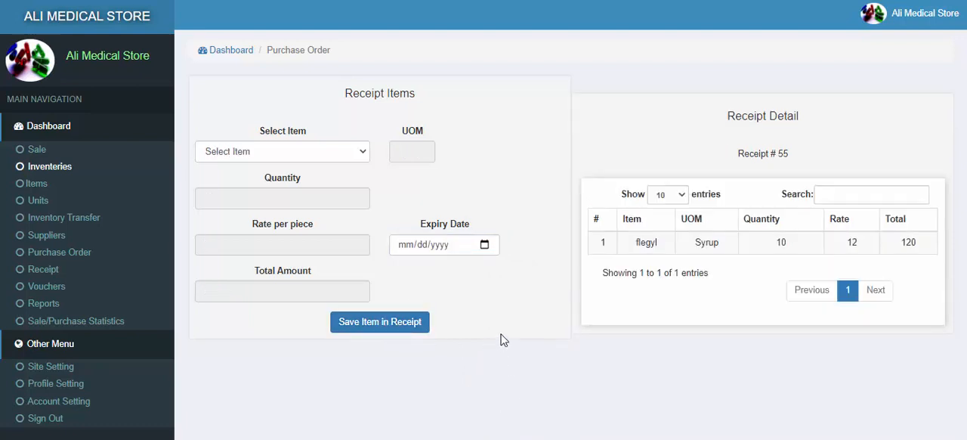
Step: Check which item is left to receive, and generate the purchase order report for the new purchase order
left_click(263, 154)
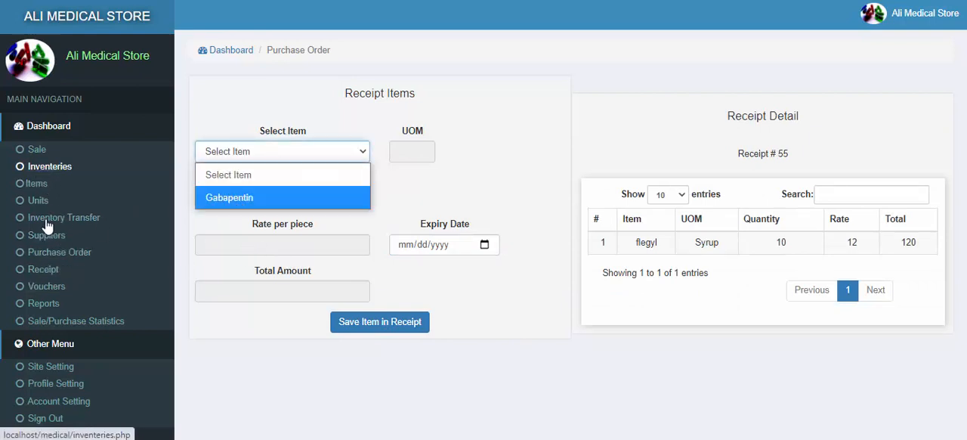
left_click(47, 270)
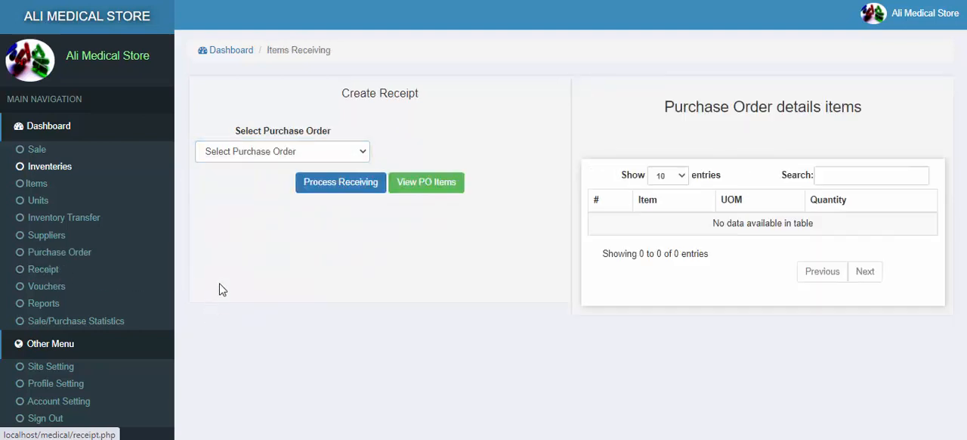
left_click(42, 306)
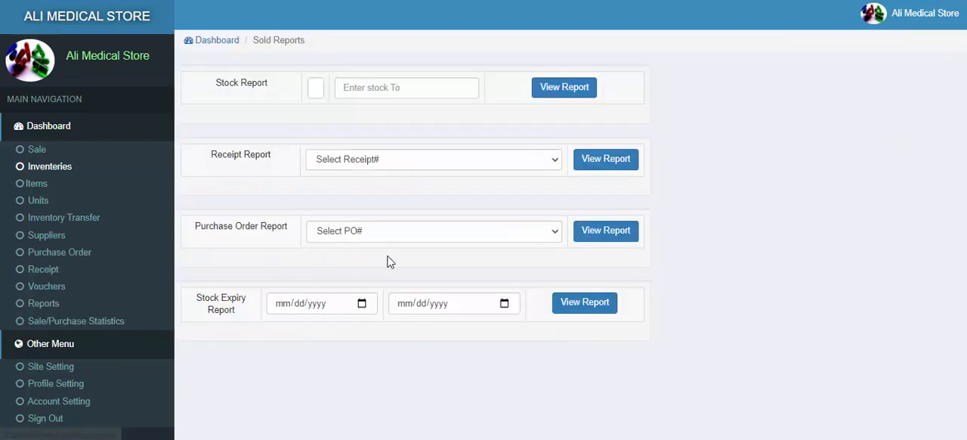
left_click(389, 239)
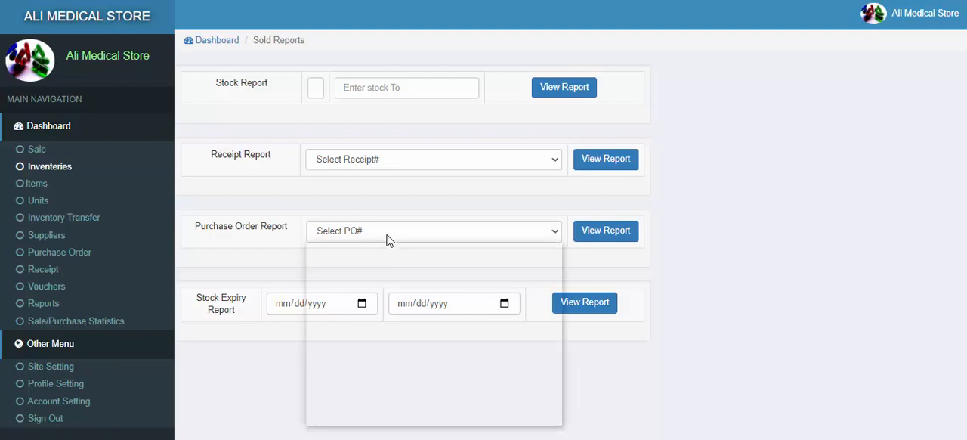
left_click(352, 276)
left_click(618, 236)
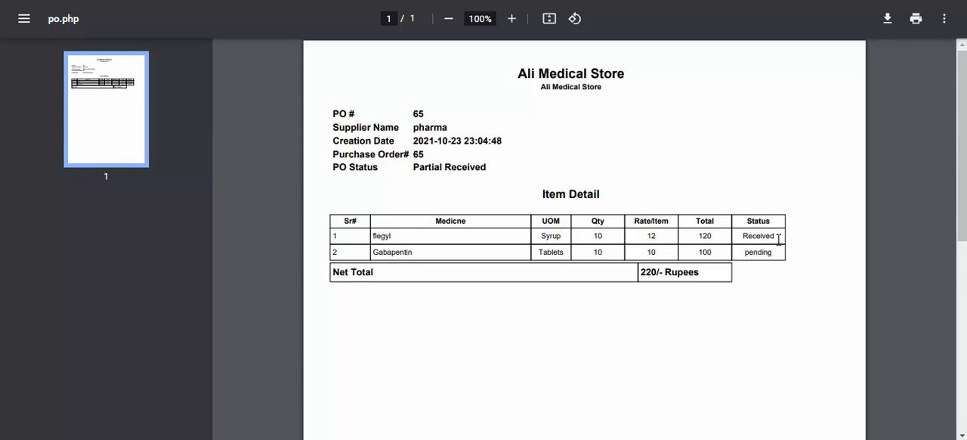
Step: Examine the status of each medicine and the overall PO status in the purchase order report, and close the report
double_click(777, 238)
left_click(442, 256)
left_click_drag(773, 253, 738, 260)
left_click_drag(410, 166, 484, 165)
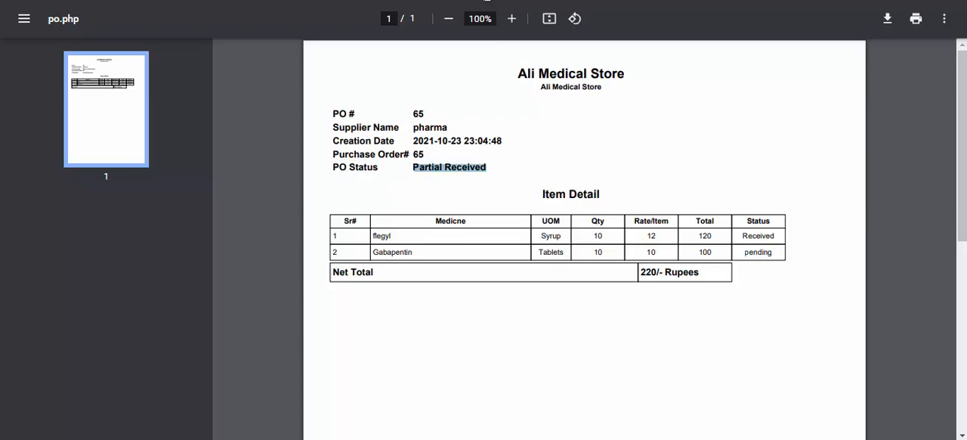
left_click(485, 0)
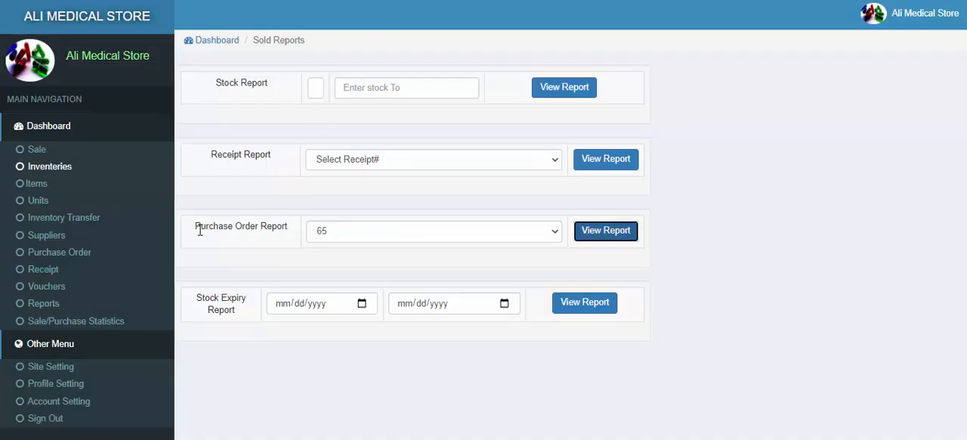
Step: View the item details of the first voucher in today's sales list
left_click(37, 149)
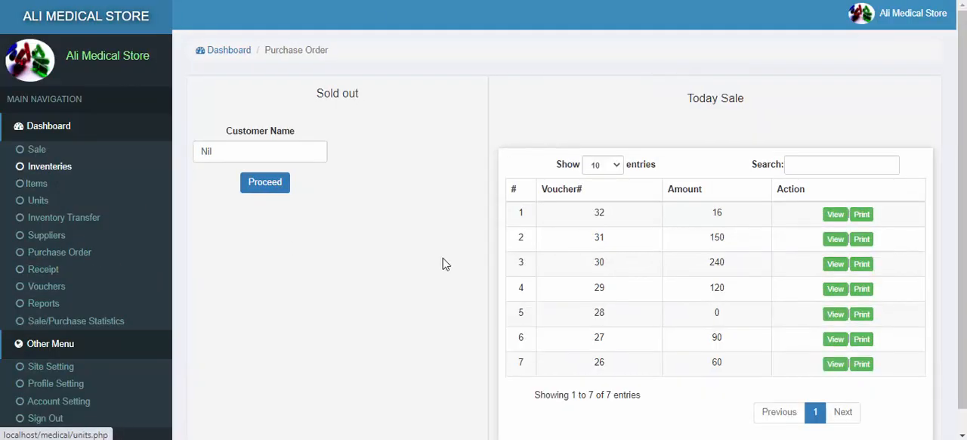
scroll(753, 348, "down", 1)
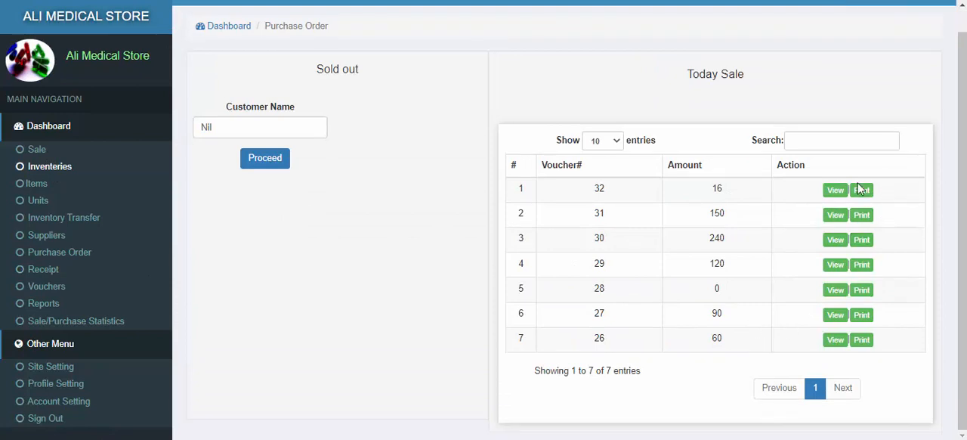
left_click(836, 190)
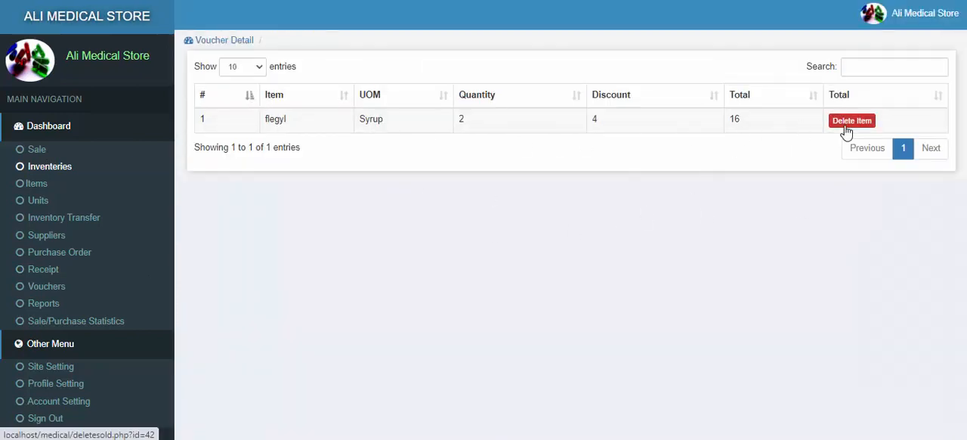
Step: Examine the stock, total values and expiry dates of the medicines in the inventories, and check the item list
left_click(50, 168)
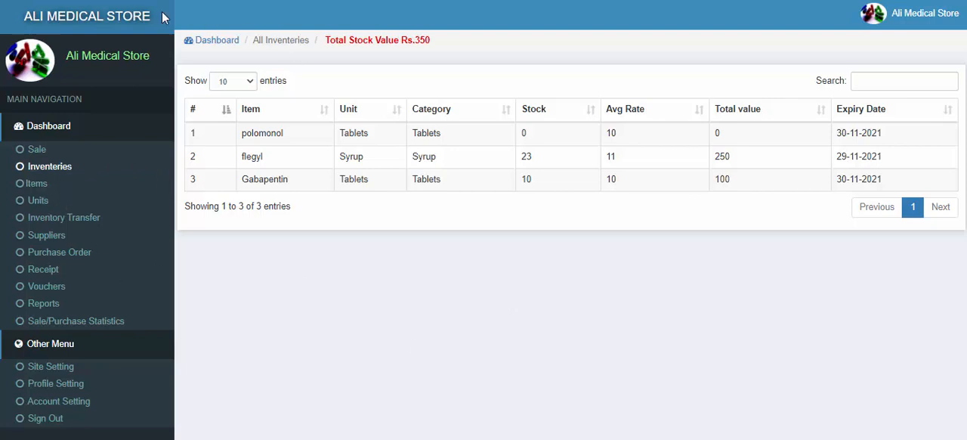
left_click(35, 183)
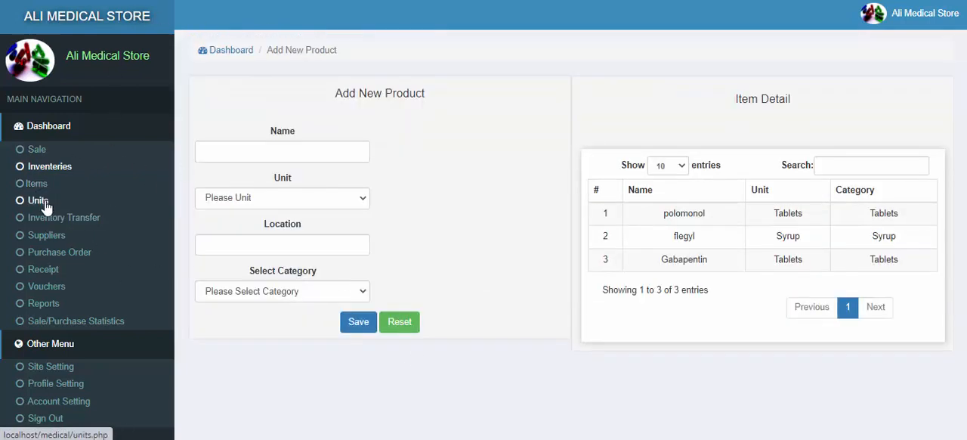
left_click(50, 167)
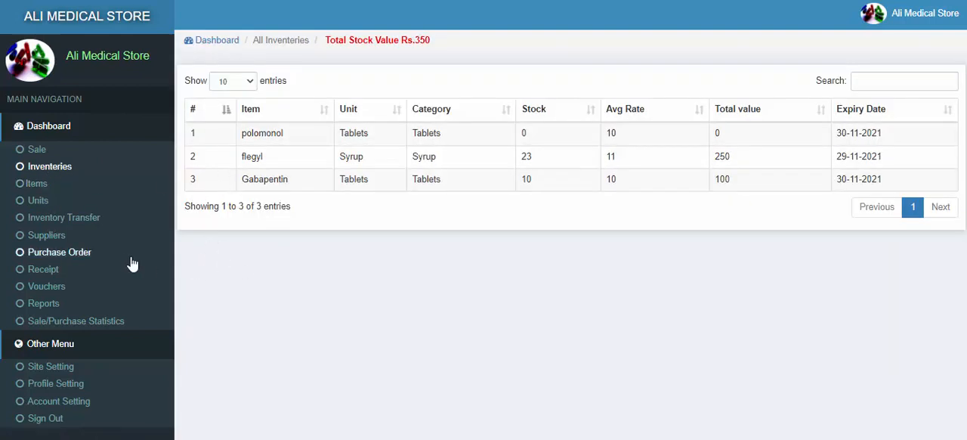
Step: Review the reports, items receiving and voucher list pages, and open the store account's profile card
left_click(43, 303)
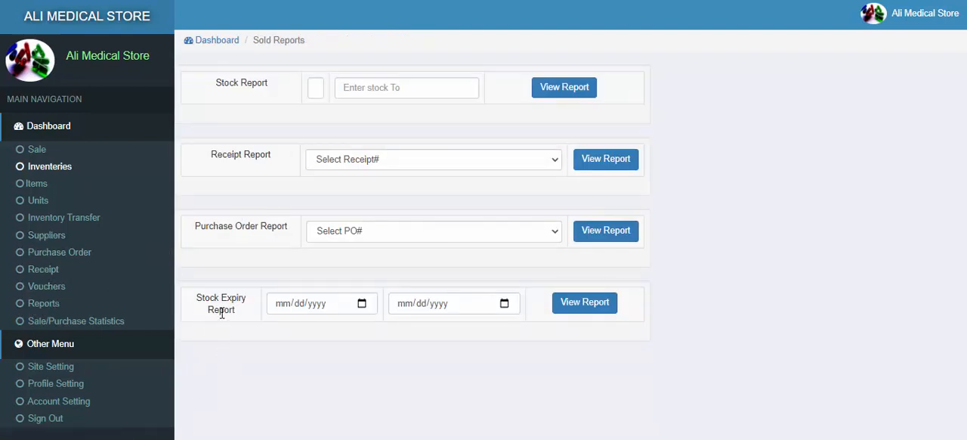
left_click(41, 272)
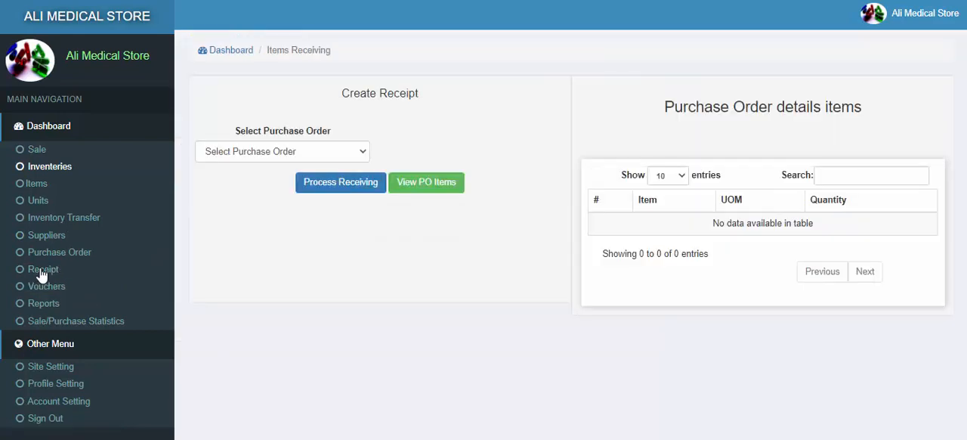
left_click(30, 288)
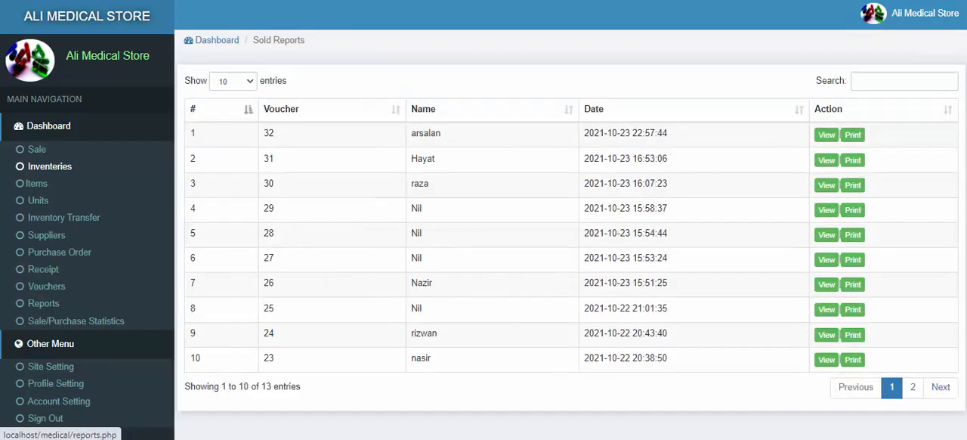
left_click(902, 14)
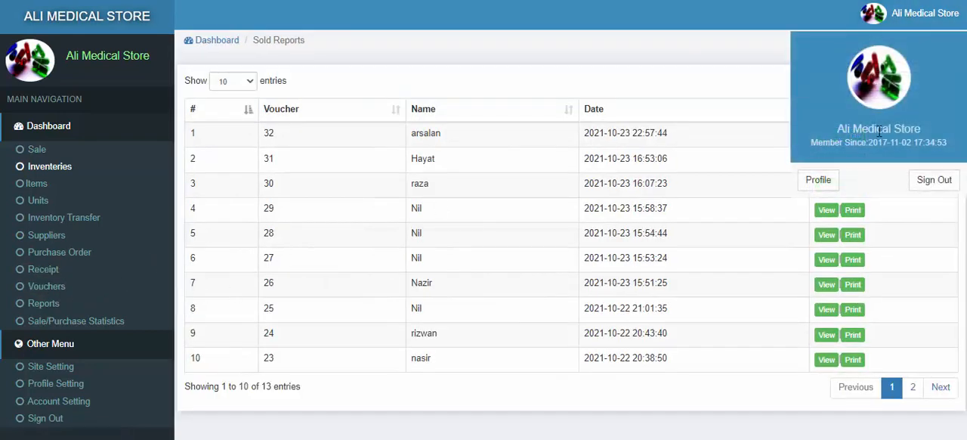